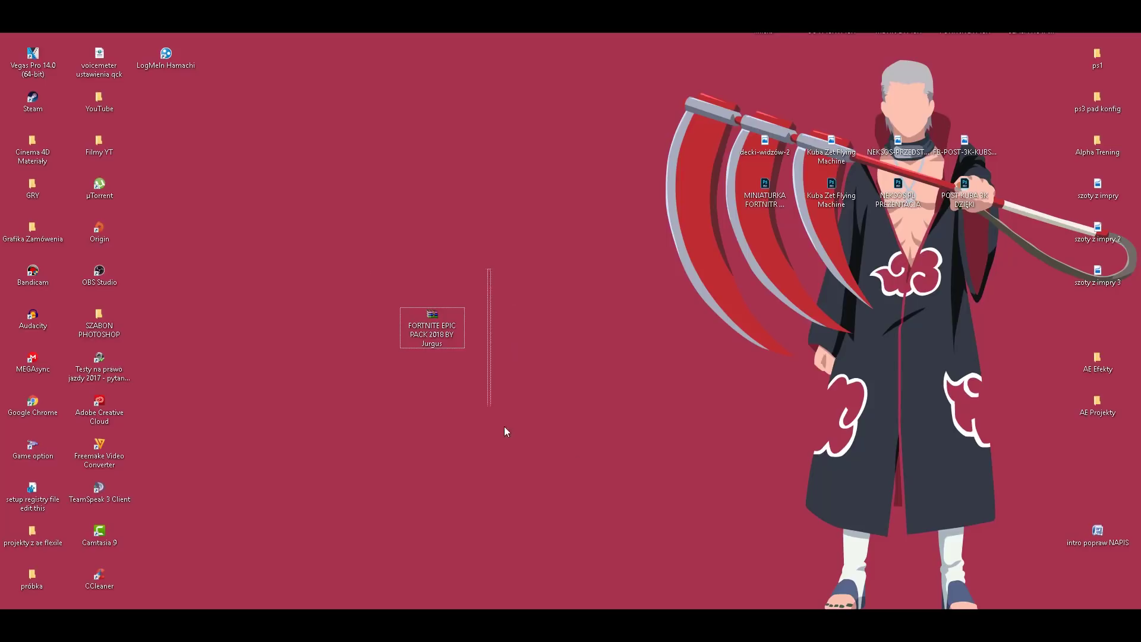
Extract the FORTNITE EPIC PACK 2018 archive onto the desktop with Extract Here
{"action": "left_click_drag", "start_coordinate": [626, 478], "coordinate": [304, 251]}
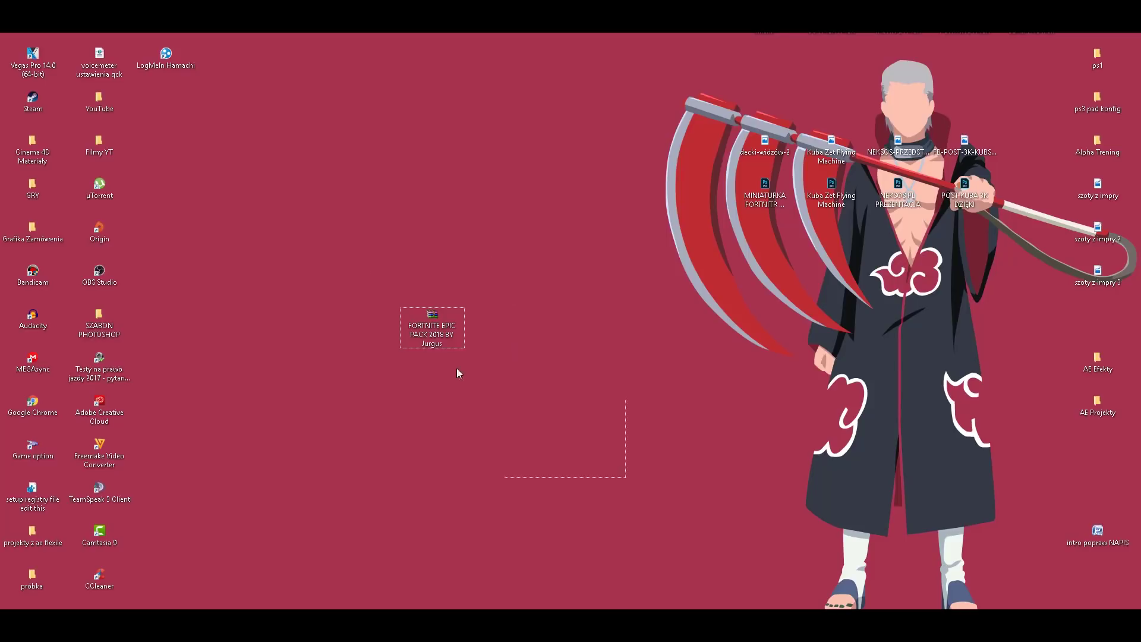
{"action": "left_click", "coordinate": [412, 319]}
{"action": "right_click", "coordinate": [411, 319]}
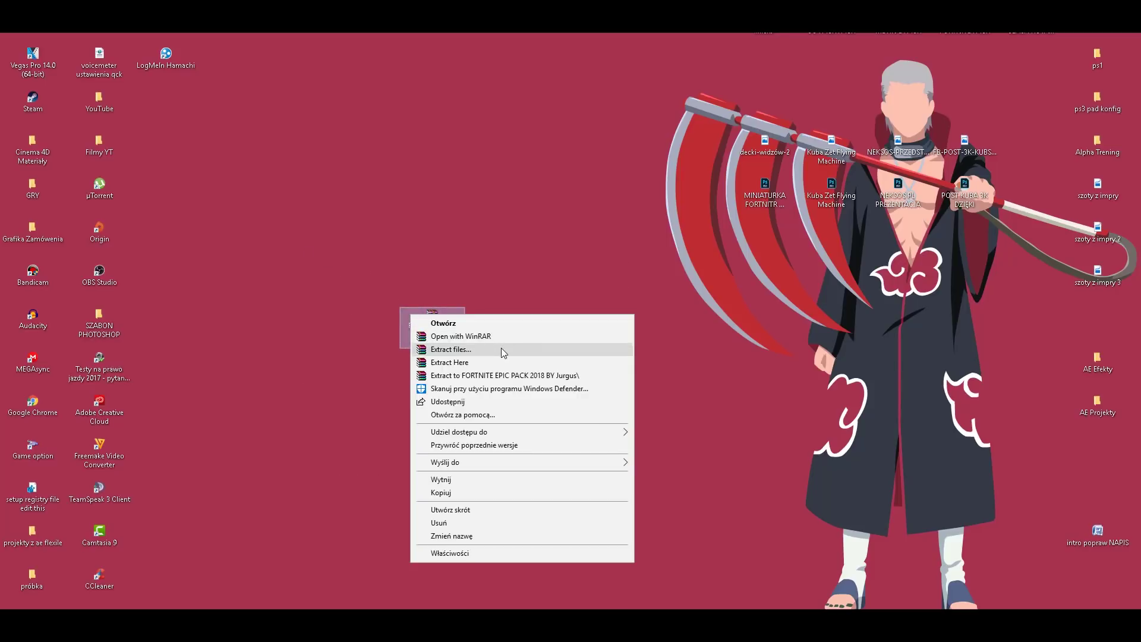
{"action": "left_click", "coordinate": [476, 362]}
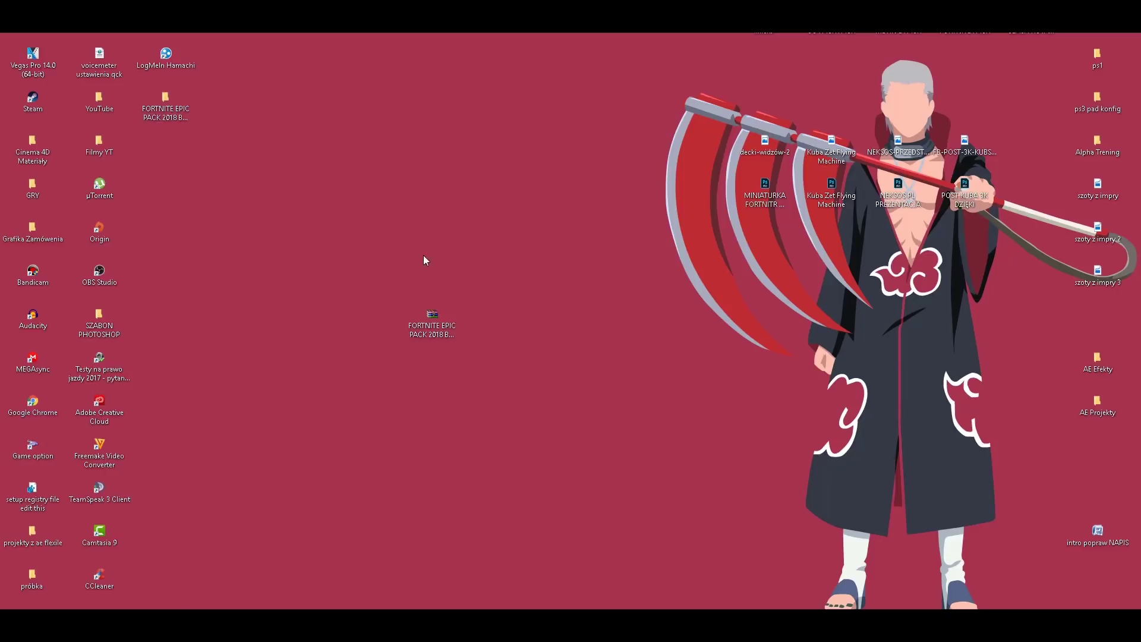
Arrange the desktop icons and open the extracted FORTNITE EPIC PACK 2018 BY Jurgus folder
{"action": "left_click_drag", "start_coordinate": [433, 317], "coordinate": [232, 191]}
{"action": "left_click_drag", "start_coordinate": [180, 123], "coordinate": [445, 333]}
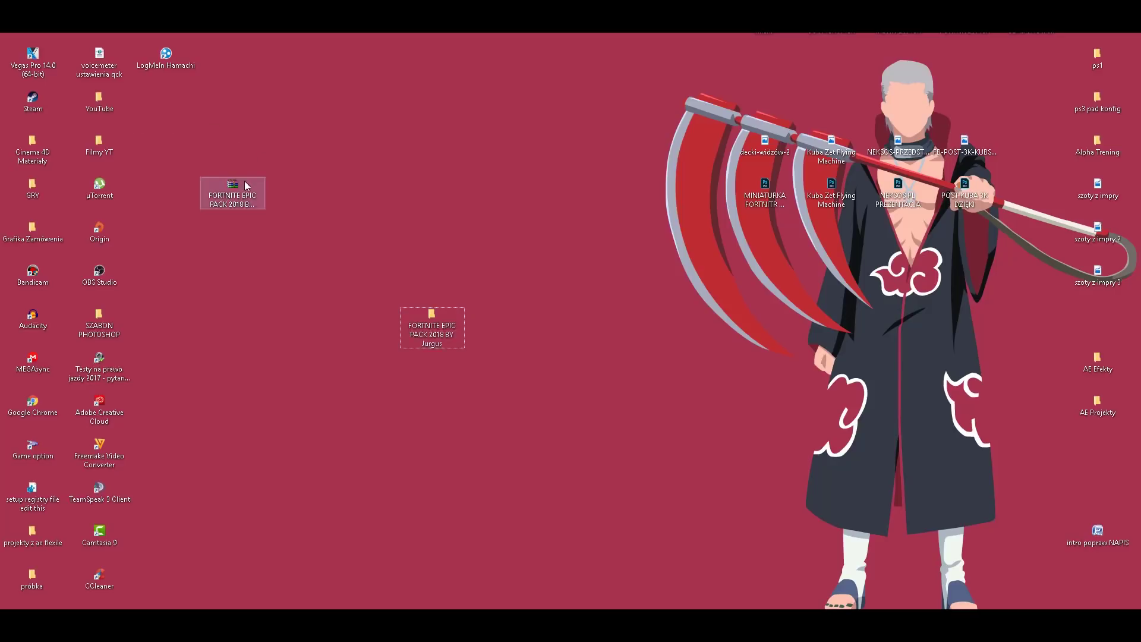
{"action": "left_click_drag", "start_coordinate": [232, 193], "coordinate": [166, 107]}
{"action": "left_click_drag", "start_coordinate": [432, 325], "coordinate": [499, 283]}
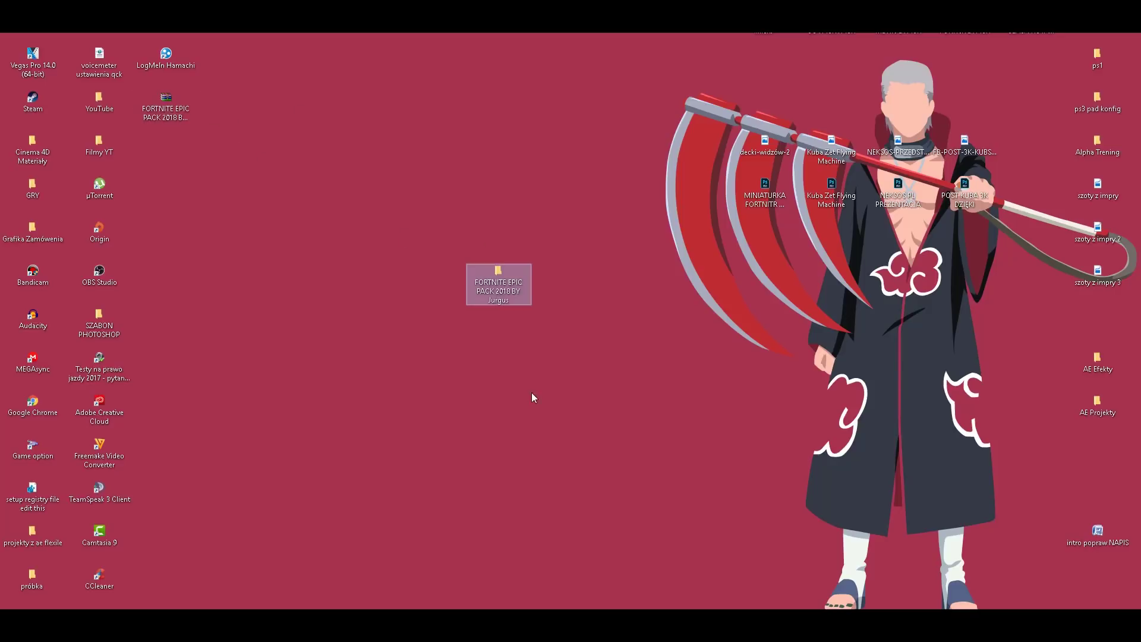
{"action": "double_click", "coordinate": [500, 285]}
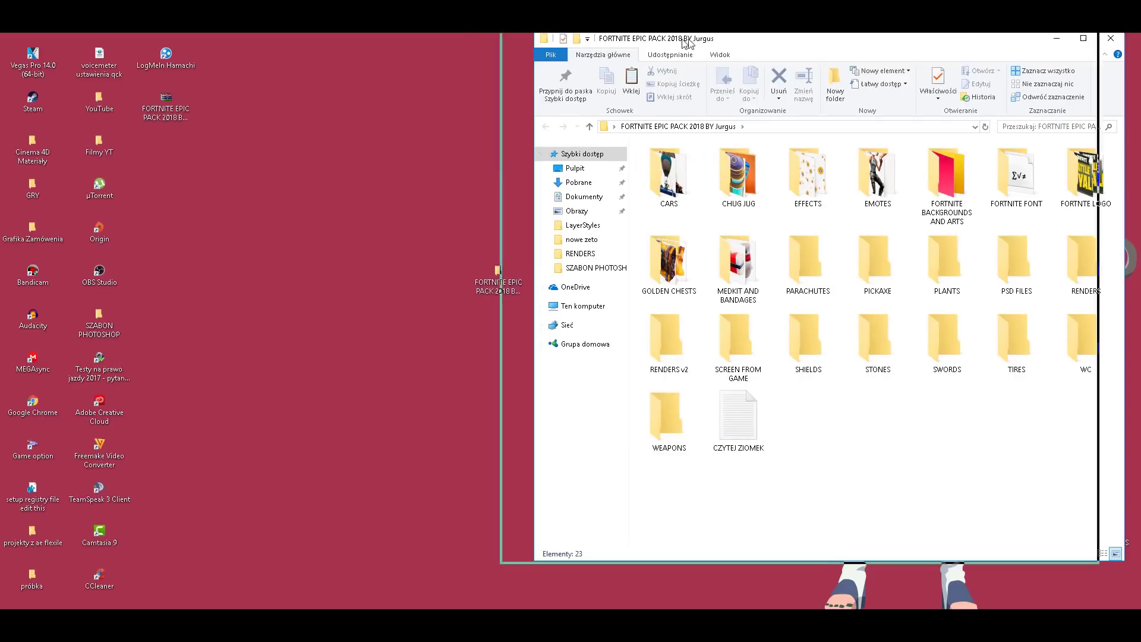
Move the pack folder window left, then select and deselect the CARS to WEAPONS folders
{"action": "left_click_drag", "start_coordinate": [714, 40], "coordinate": [458, 40]}
{"action": "left_click", "coordinate": [431, 440]}
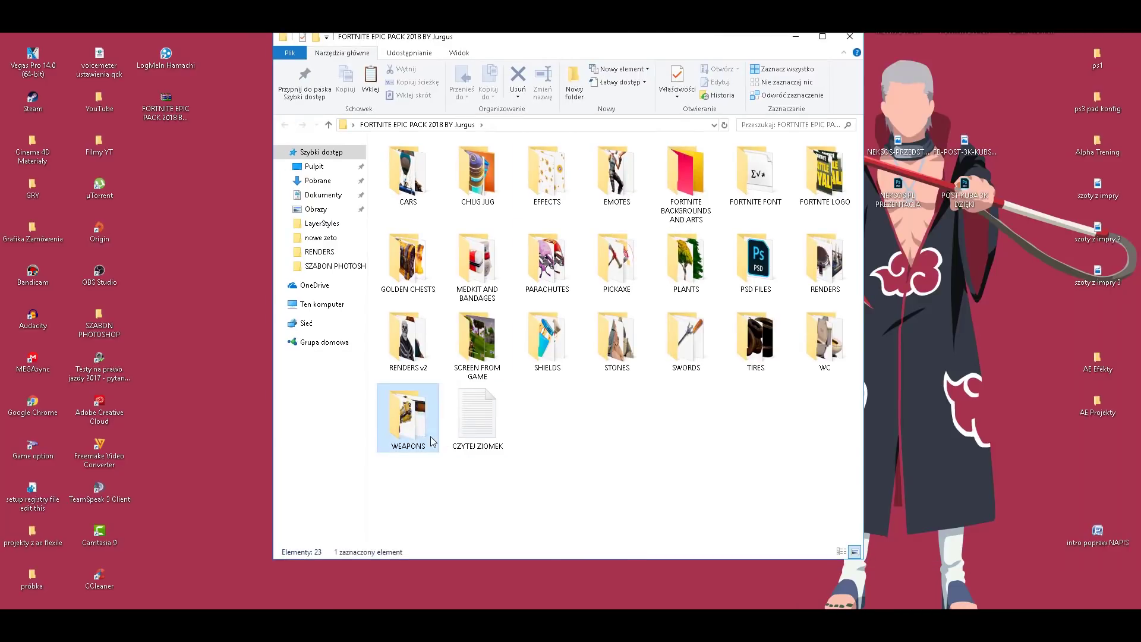
{"action": "left_click", "coordinate": [427, 202], "text": "shift"}
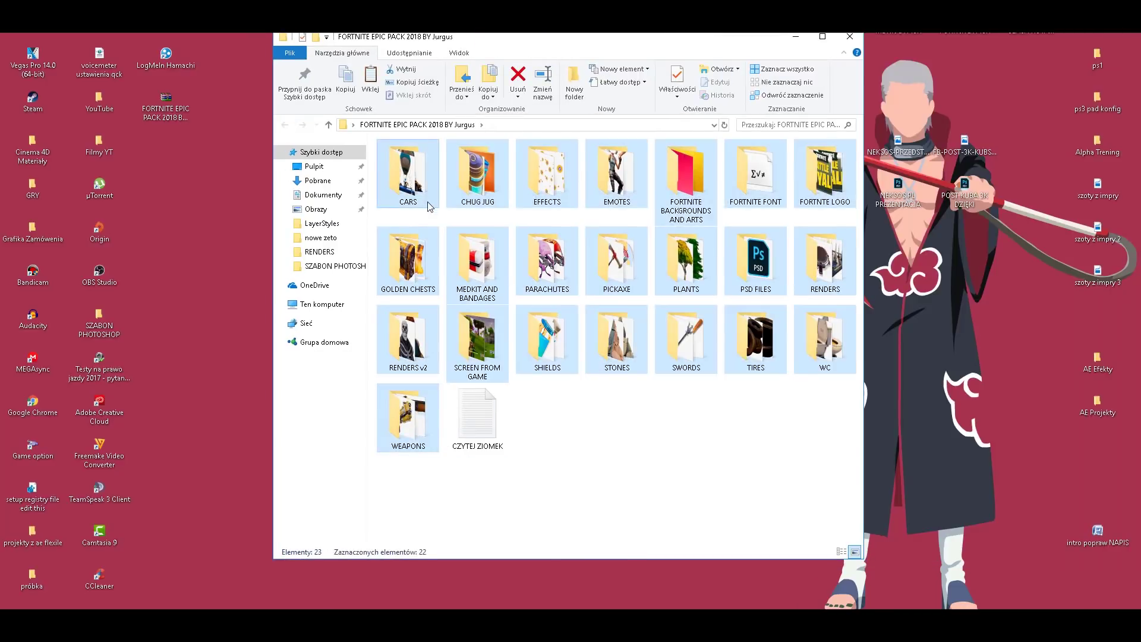
{"action": "left_click", "coordinate": [578, 471]}
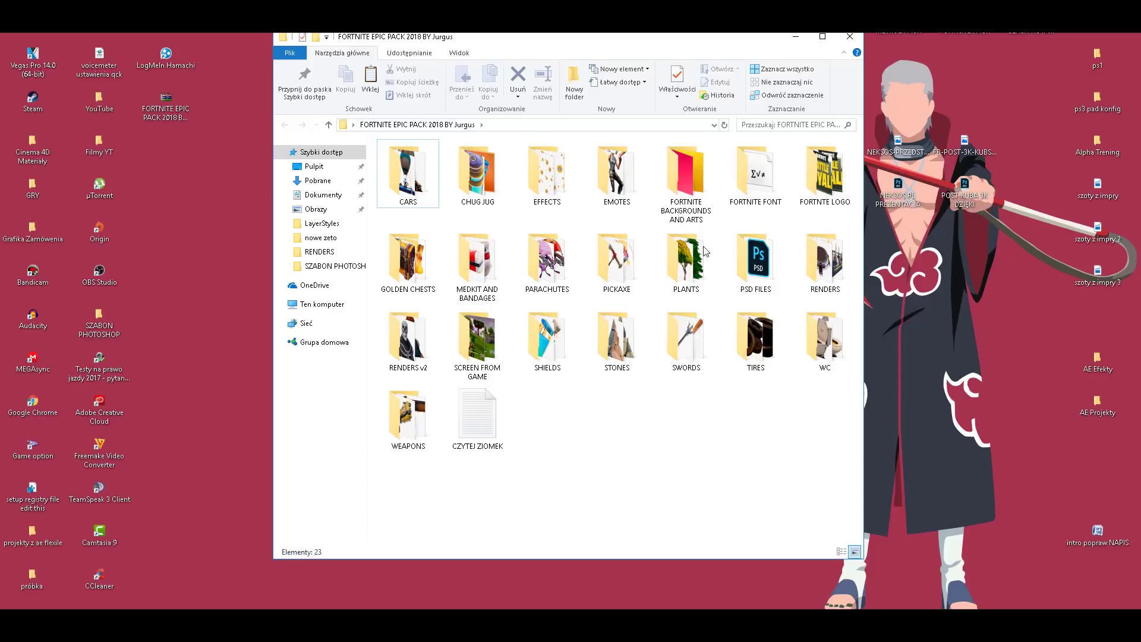
Select the PICKAXE and SWORDS folders, then open the RENDERS folder
{"action": "left_click", "coordinate": [633, 267]}
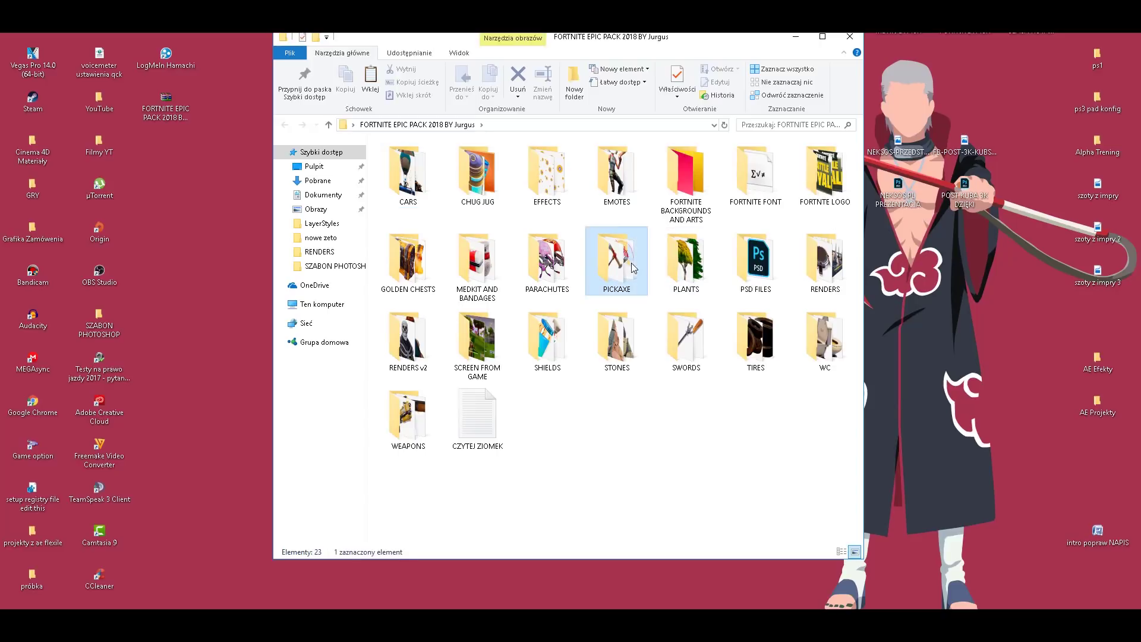
{"action": "left_click", "coordinate": [682, 326]}
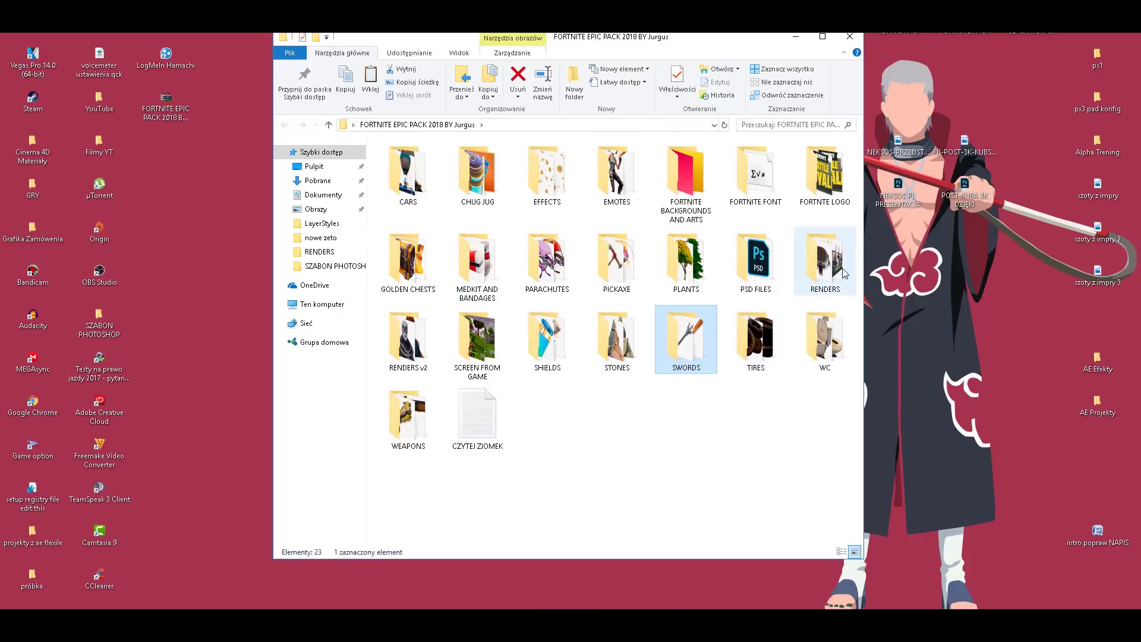
{"action": "double_click", "coordinate": [825, 265]}
Scroll through the RENDERS images, maximize the window and return to the top-level folder
{"action": "scroll", "coordinate": [828, 280], "scroll_direction": "down", "scroll_amount": 10}
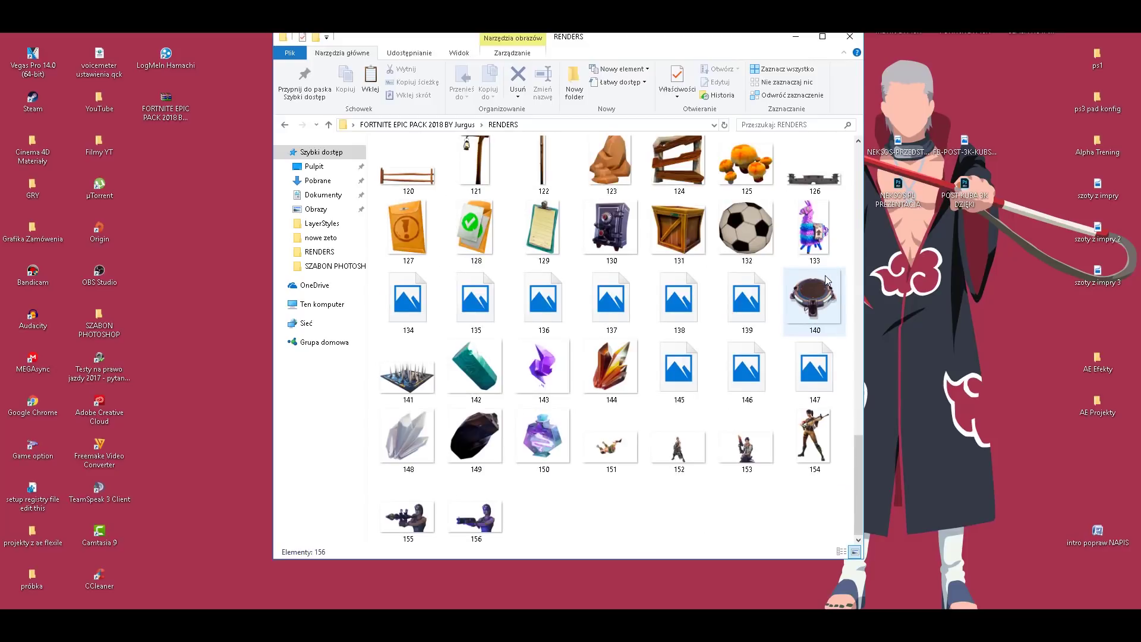
{"action": "scroll", "coordinate": [827, 279], "scroll_direction": "up", "scroll_amount": 5}
{"action": "scroll", "coordinate": [828, 279], "scroll_direction": "up", "scroll_amount": 5}
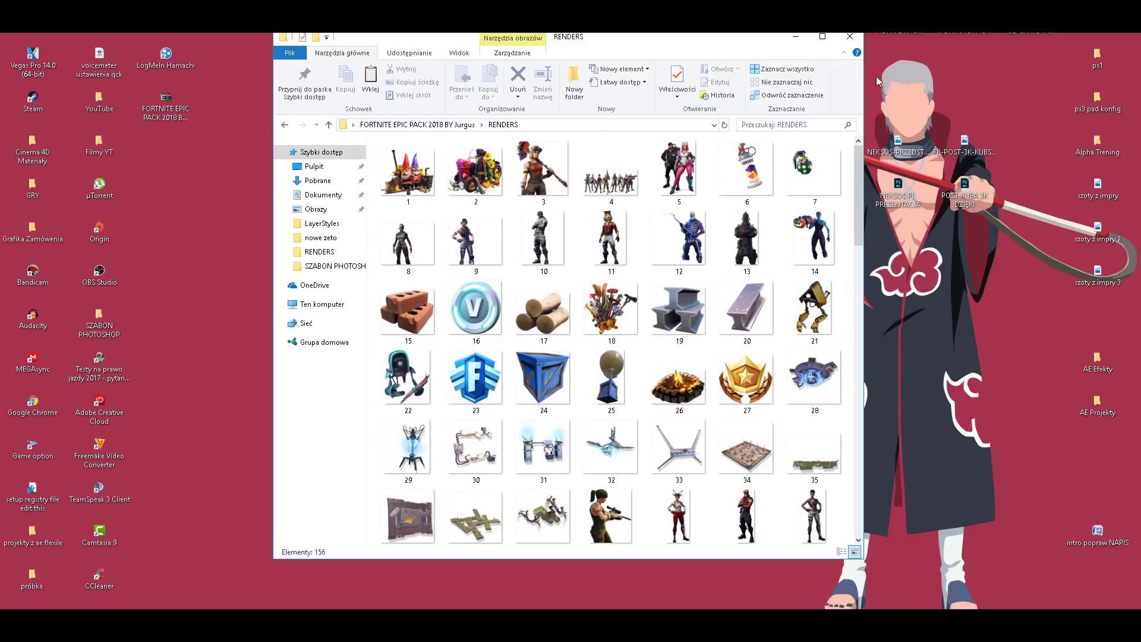
{"action": "left_click", "coordinate": [820, 37]}
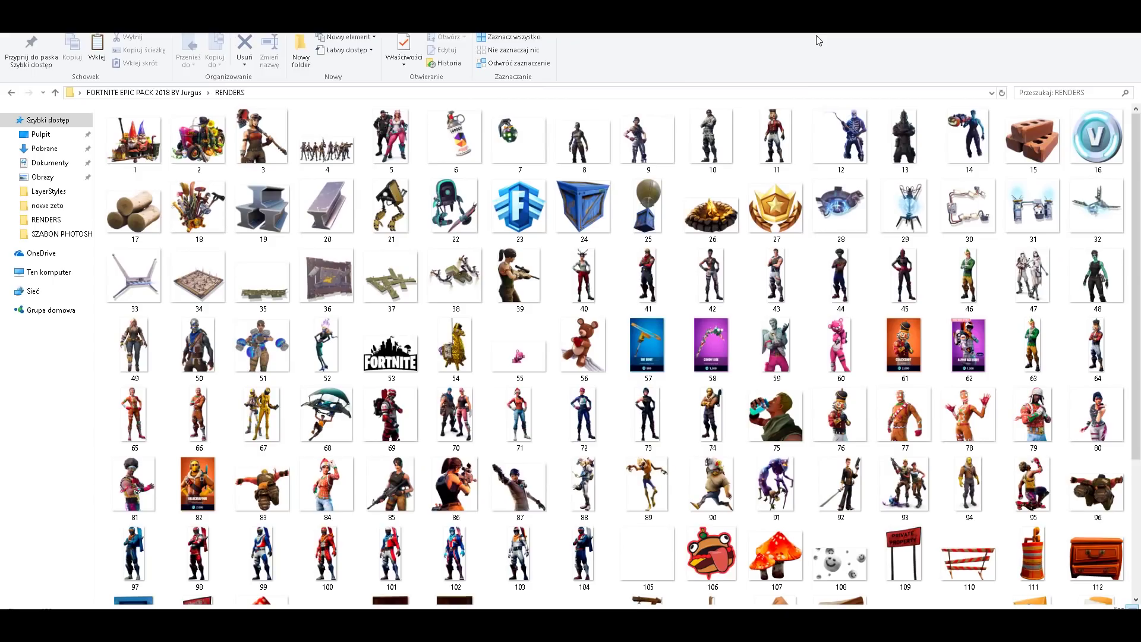
{"action": "scroll", "coordinate": [832, 223], "scroll_direction": "down", "scroll_amount": 3}
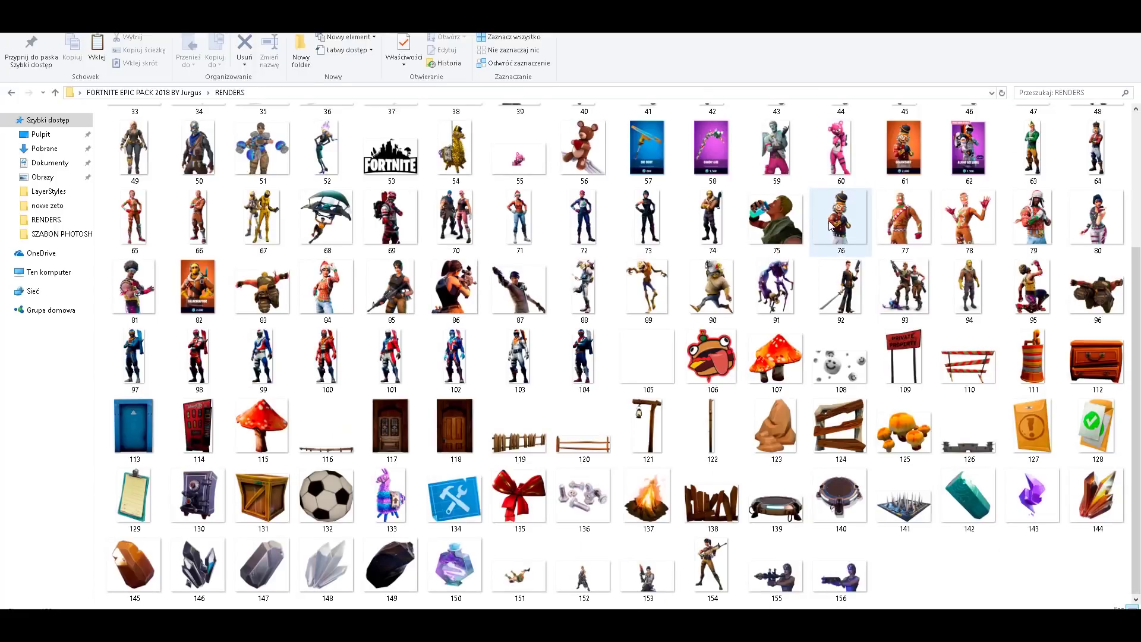
{"action": "key", "text": "BackSpace"}
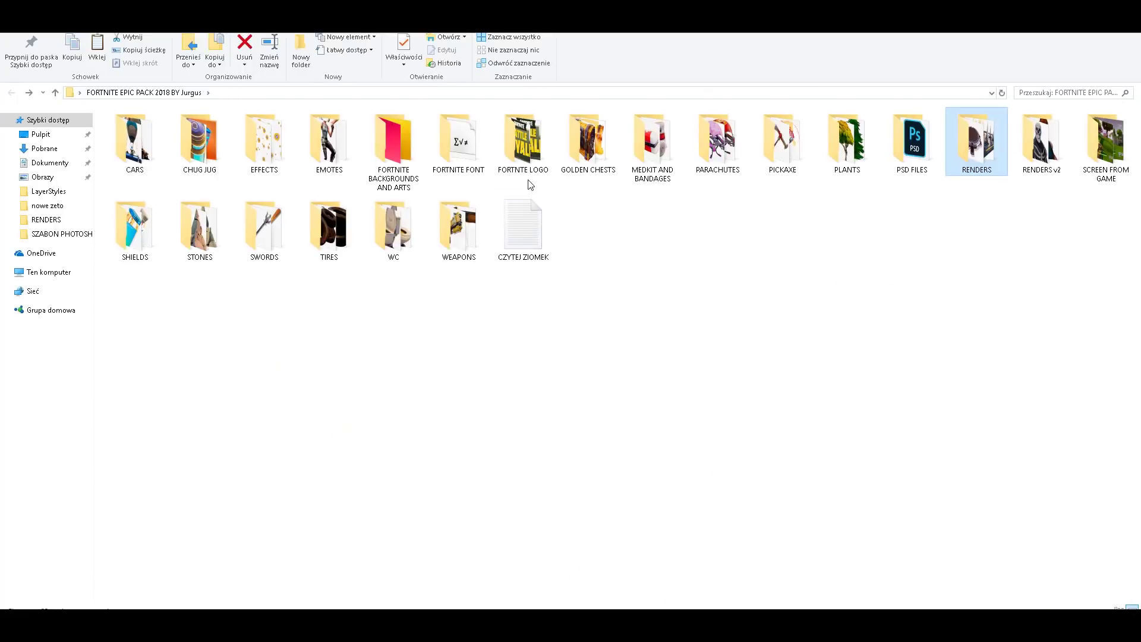
Peek into the GOLDEN CHESTS, EFFECTS, CHUG JUG and CARS folders in turn
{"action": "double_click", "coordinate": [588, 169]}
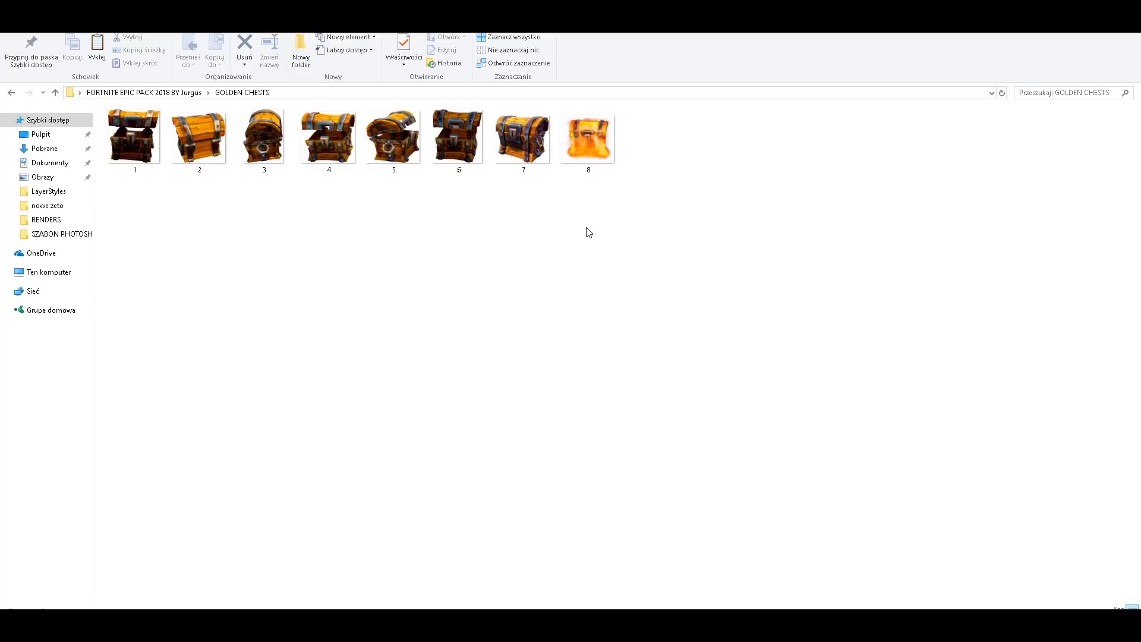
{"action": "key", "text": "BackSpace"}
{"action": "double_click", "coordinate": [244, 152]}
{"action": "key", "text": "BackSpace"}
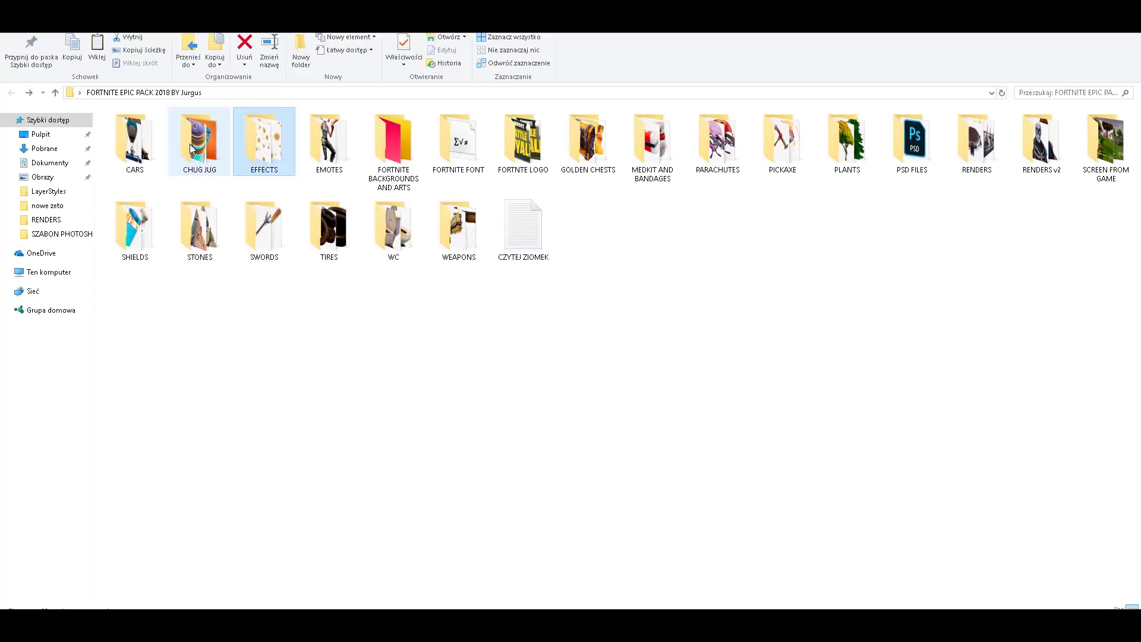
{"action": "double_click", "coordinate": [192, 149]}
{"action": "key", "text": "BackSpace"}
{"action": "double_click", "coordinate": [151, 141]}
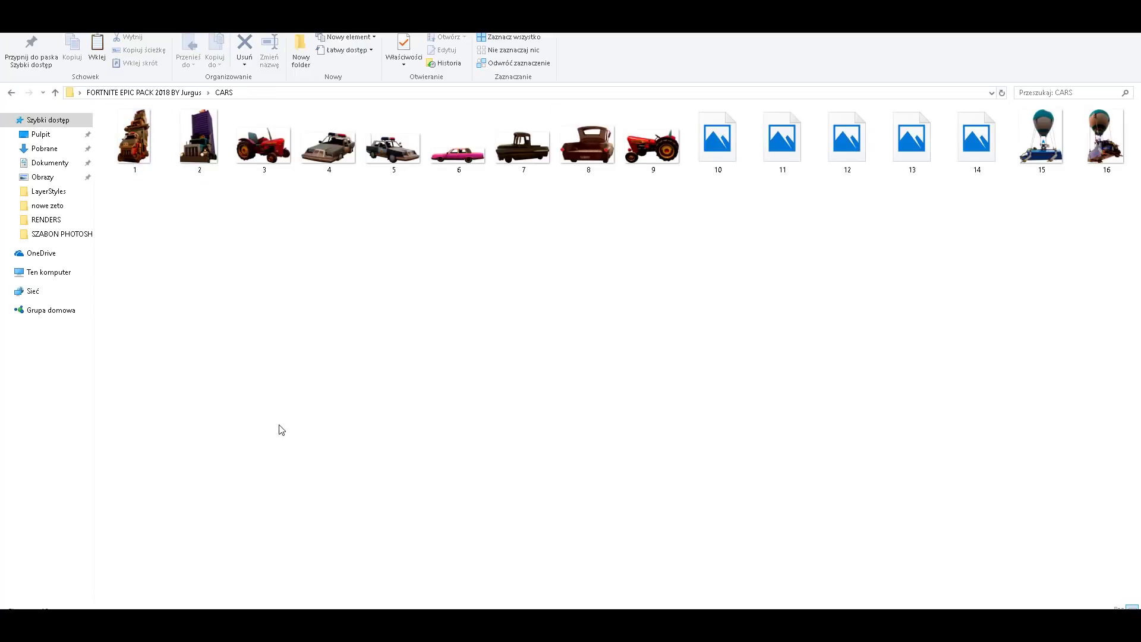
{"action": "key", "text": "BackSpace"}
Browse and select the SHIELDS images, then peek into the SWORDS folder
{"action": "double_click", "coordinate": [265, 229]}
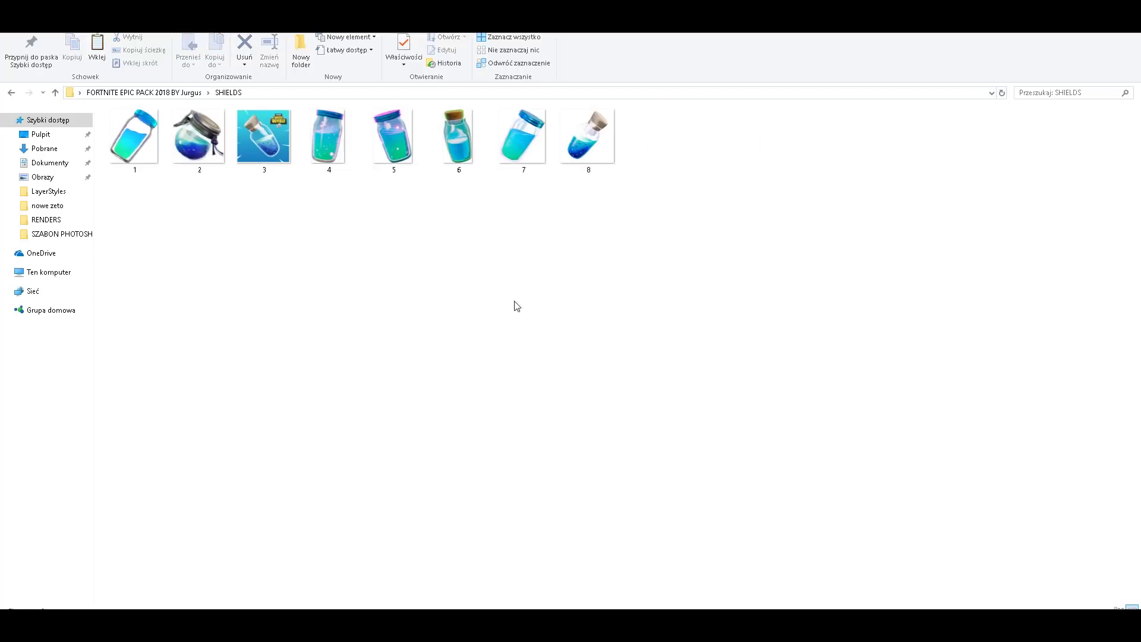
{"action": "left_click_drag", "start_coordinate": [667, 160], "coordinate": [113, 164]}
{"action": "key", "text": "BackSpace"}
{"action": "left_click", "coordinate": [272, 250]}
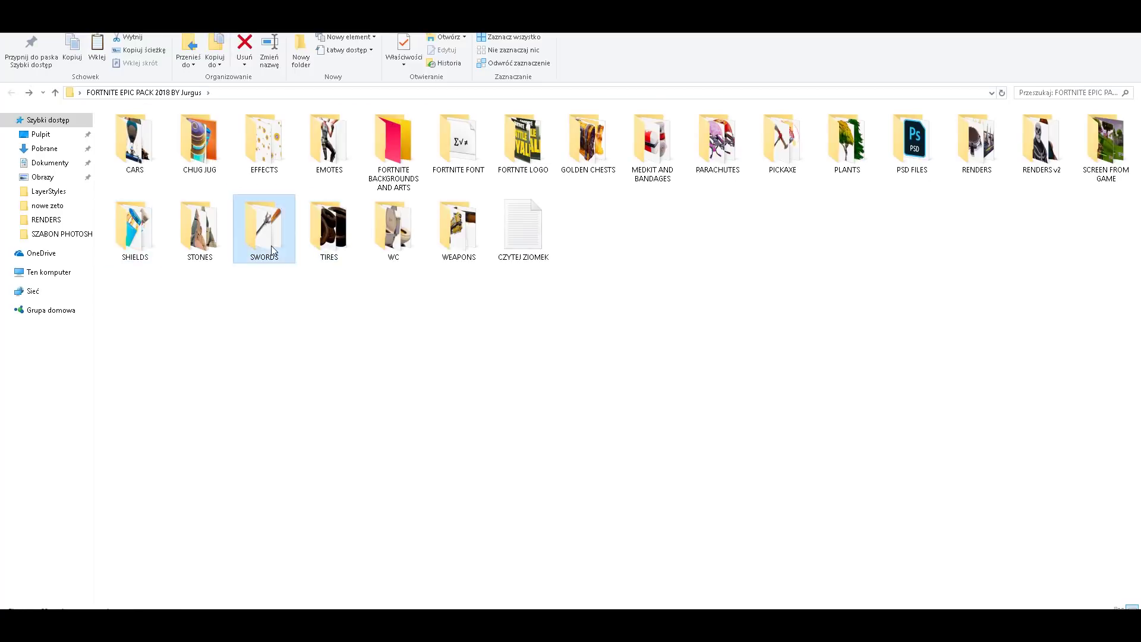
{"action": "double_click", "coordinate": [272, 250]}
{"action": "key", "text": "BackSpace"}
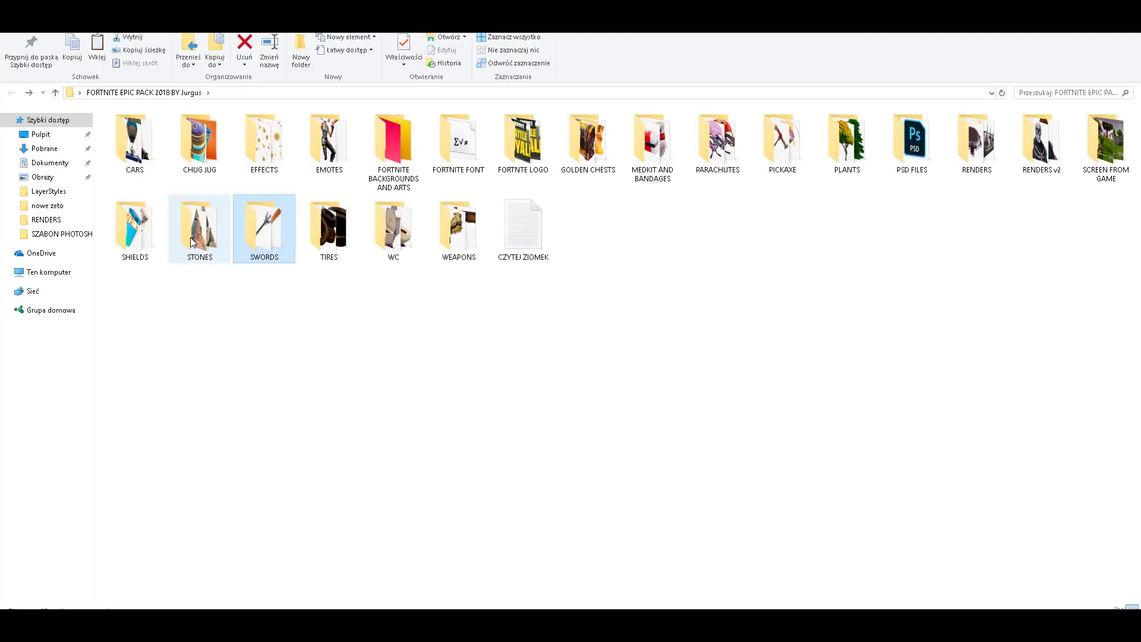
Open STONES and select all its images, then return and select the WEAPONS folder
{"action": "double_click", "coordinate": [182, 220]}
{"action": "key", "text": "ctrl+a"}
{"action": "key", "text": "BackSpace"}
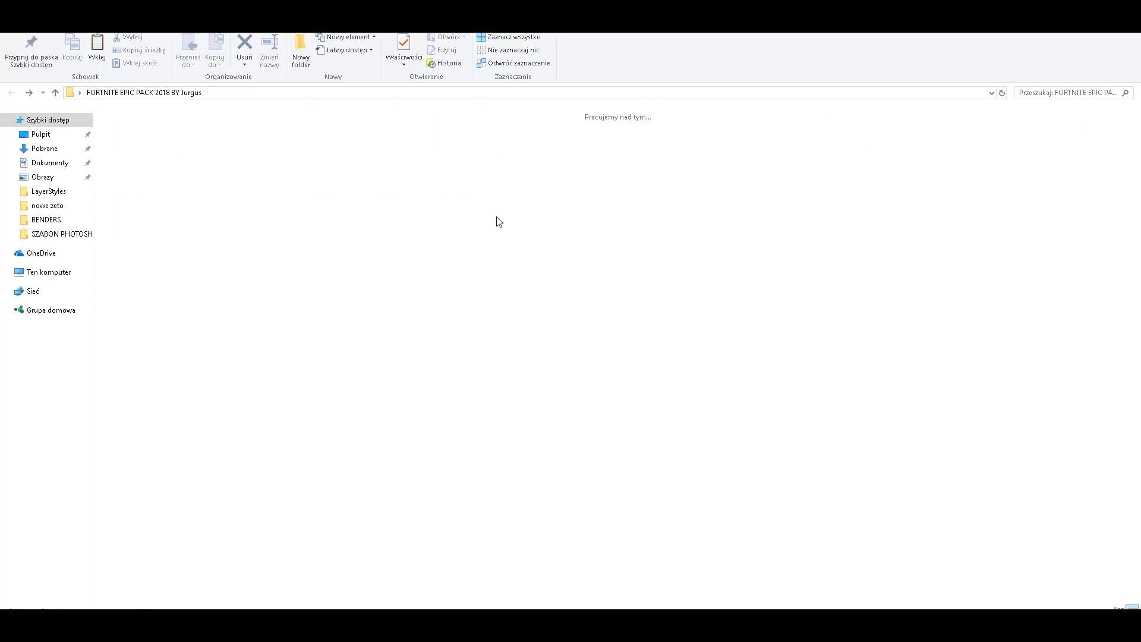
{"action": "left_click", "coordinate": [473, 233]}
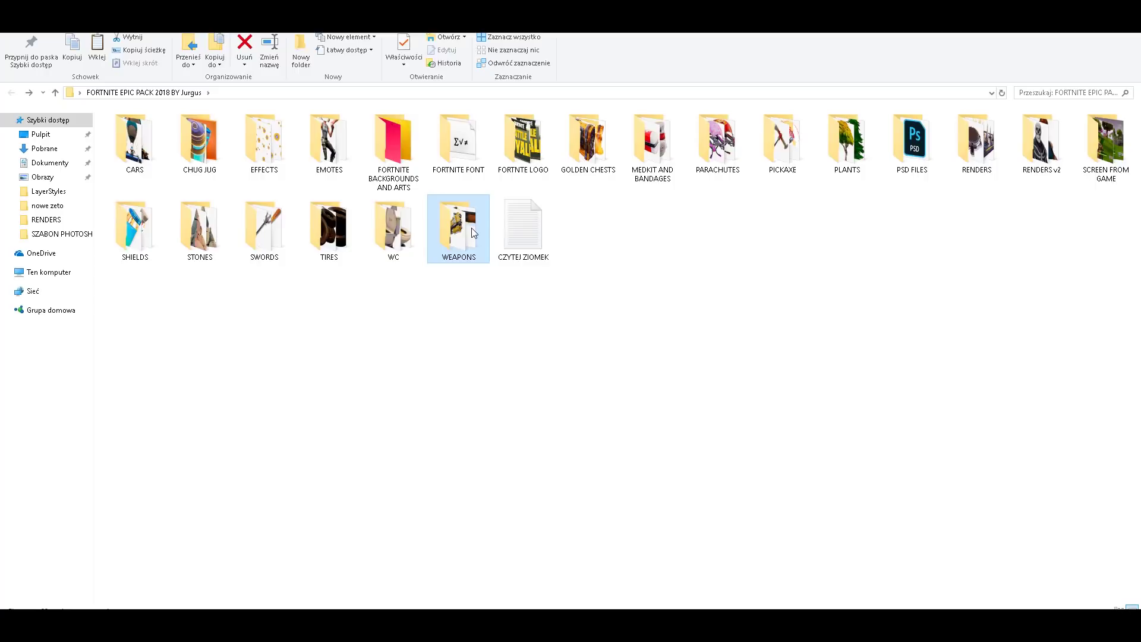
Browse the WEAPONS folder and preview crossbow image 53 full-size
{"action": "double_click", "coordinate": [473, 232]}
{"action": "left_click_drag", "start_coordinate": [1017, 527], "coordinate": [123, 125]}
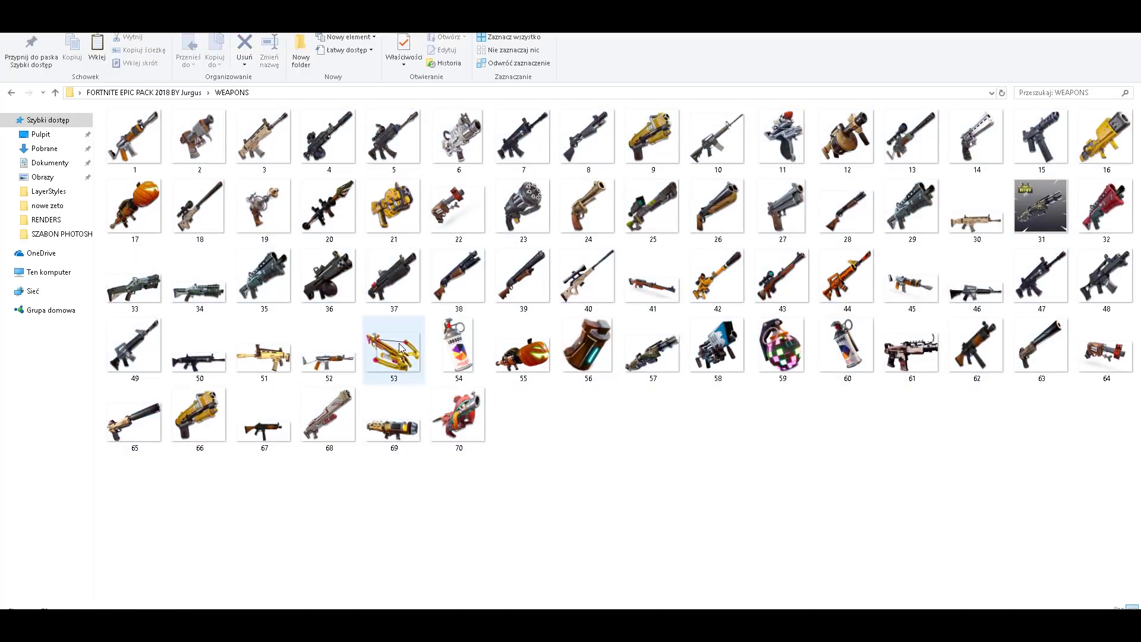
{"action": "double_click", "coordinate": [395, 350]}
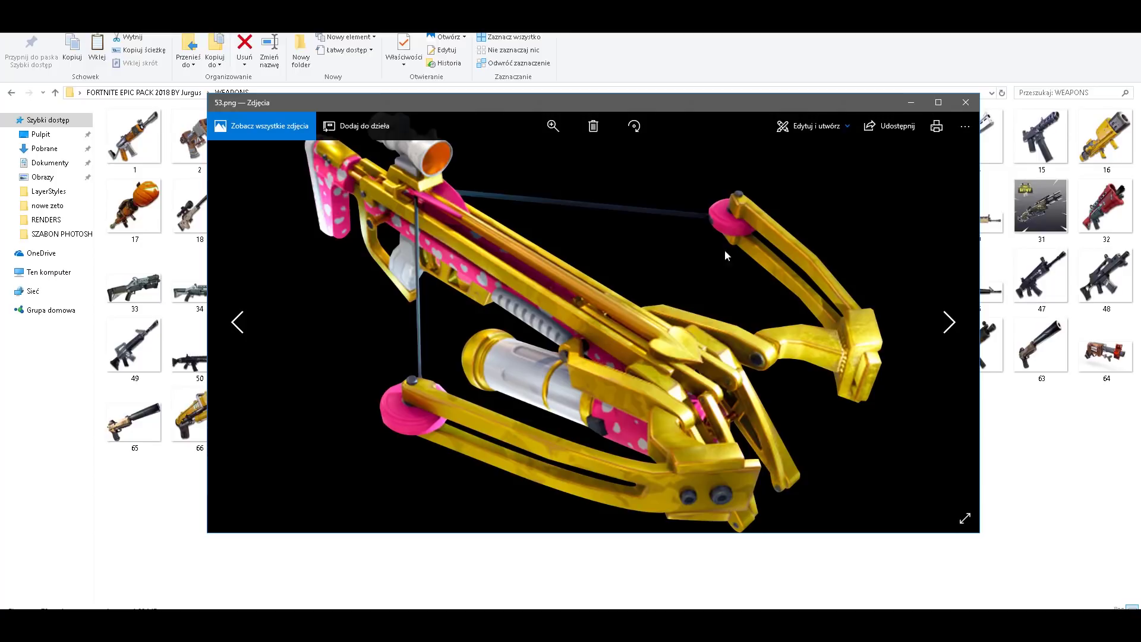
{"action": "left_click", "coordinate": [965, 103]}
{"action": "key", "text": "BackSpace"}
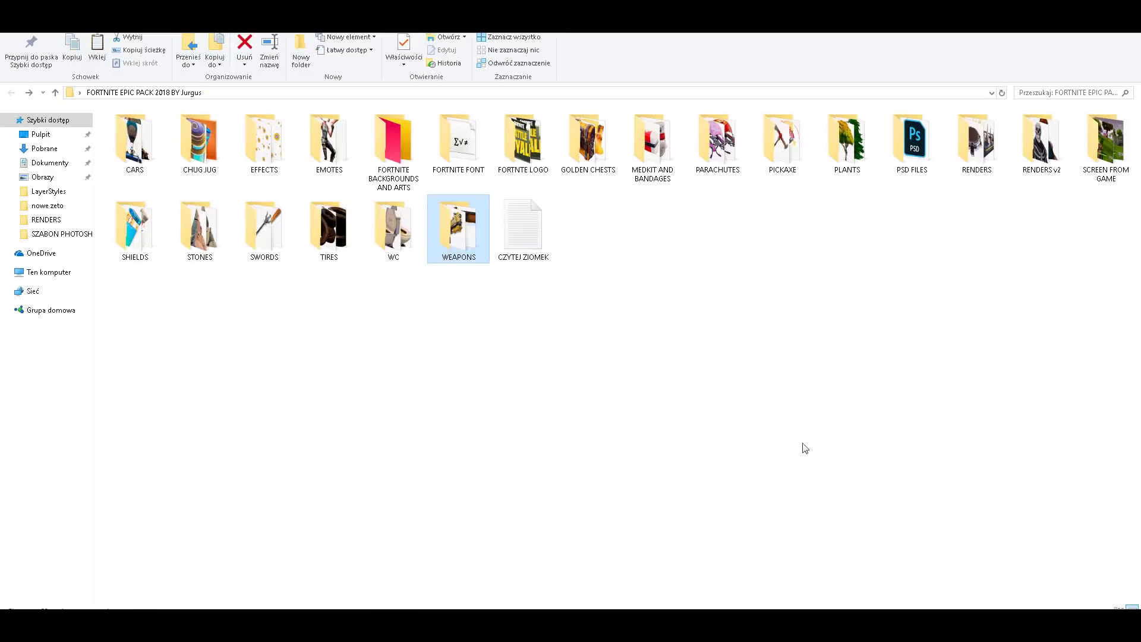
Browse the FORTNTE LOGO files and preview emote image 6 from the WHITE VERSION folder
{"action": "double_click", "coordinate": [509, 136]}
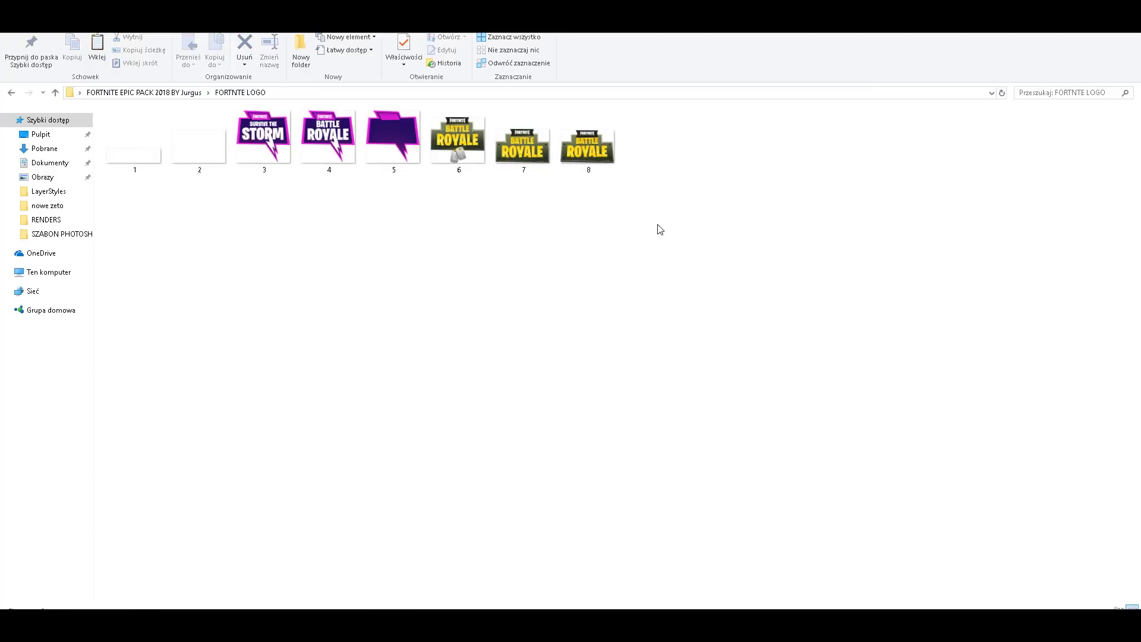
{"action": "left_click_drag", "start_coordinate": [659, 228], "coordinate": [95, 112]}
{"action": "key", "text": "BackSpace"}
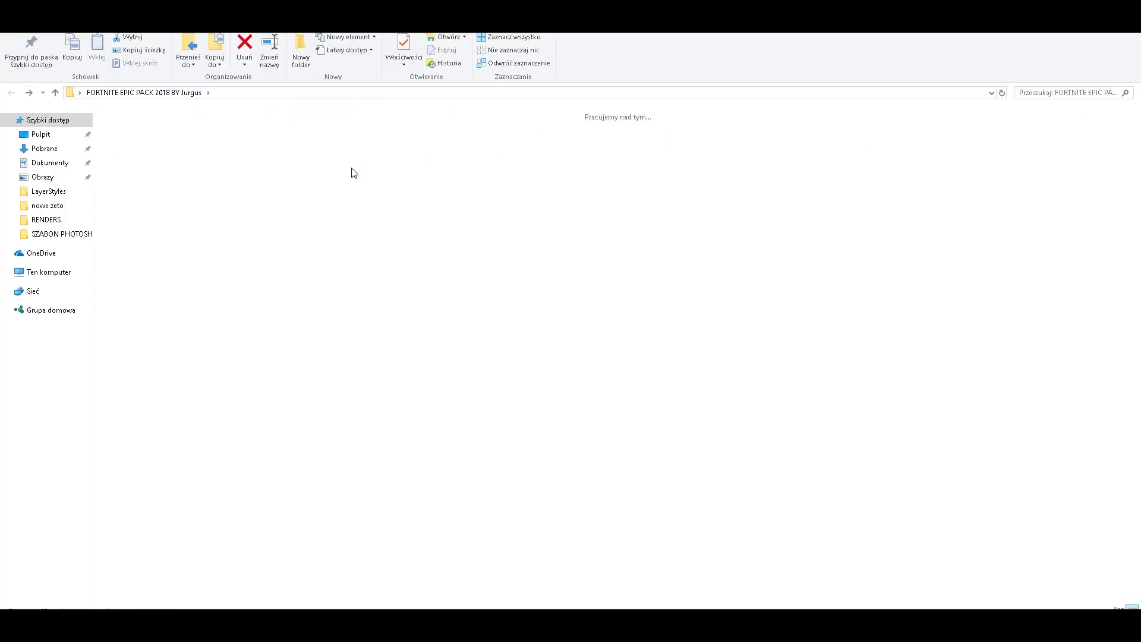
{"action": "left_click_drag", "start_coordinate": [830, 217], "coordinate": [116, 131]}
{"action": "double_click", "coordinate": [116, 131]}
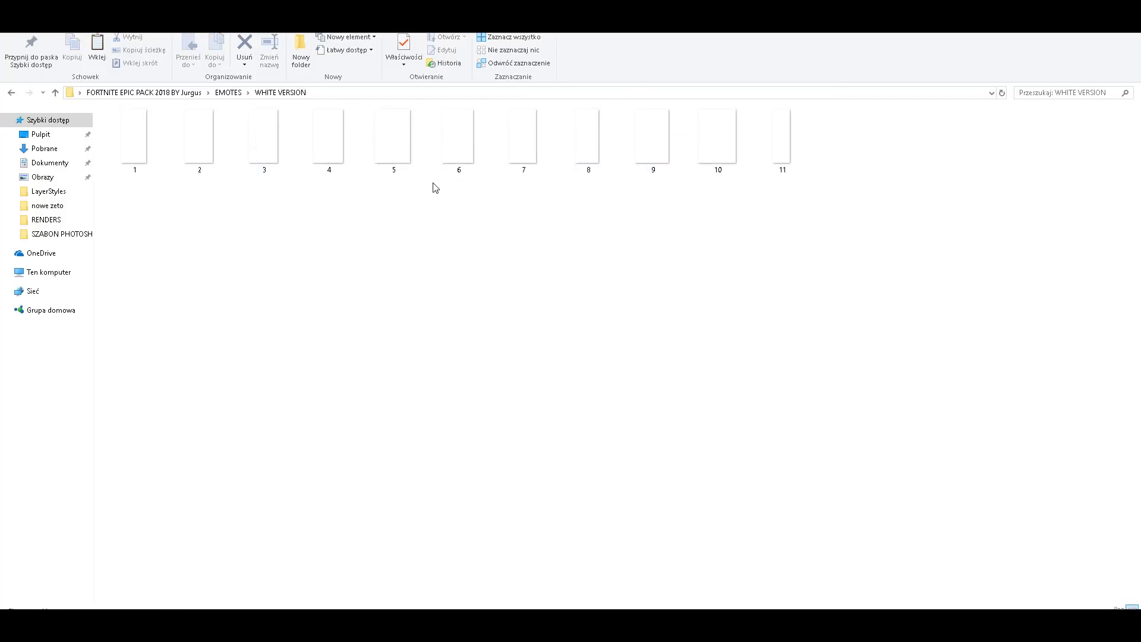
{"action": "double_click", "coordinate": [483, 139]}
{"action": "left_click", "coordinate": [974, 104]}
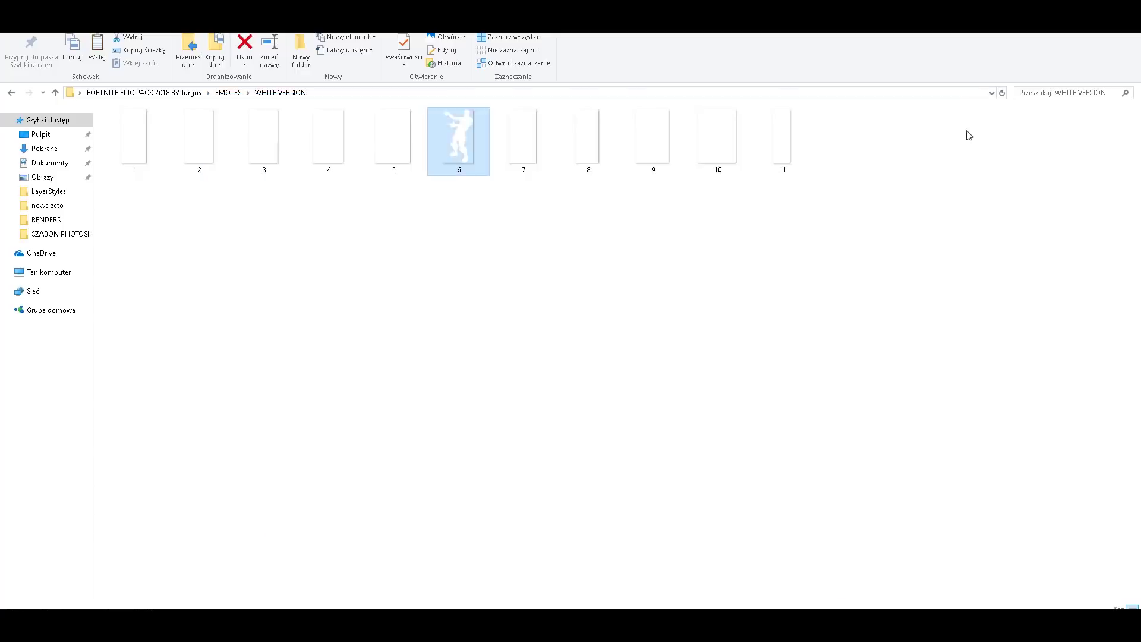
{"action": "key", "text": "BackSpace"}
{"action": "key", "text": "BackSpace"}
Glance at PLANTS and RENDERS v2, then open FORTNITE PSD TEMPLATE from PSD FILES
{"action": "double_click", "coordinate": [893, 134]}
{"action": "left_click_drag", "start_coordinate": [767, 247], "coordinate": [286, 92]}
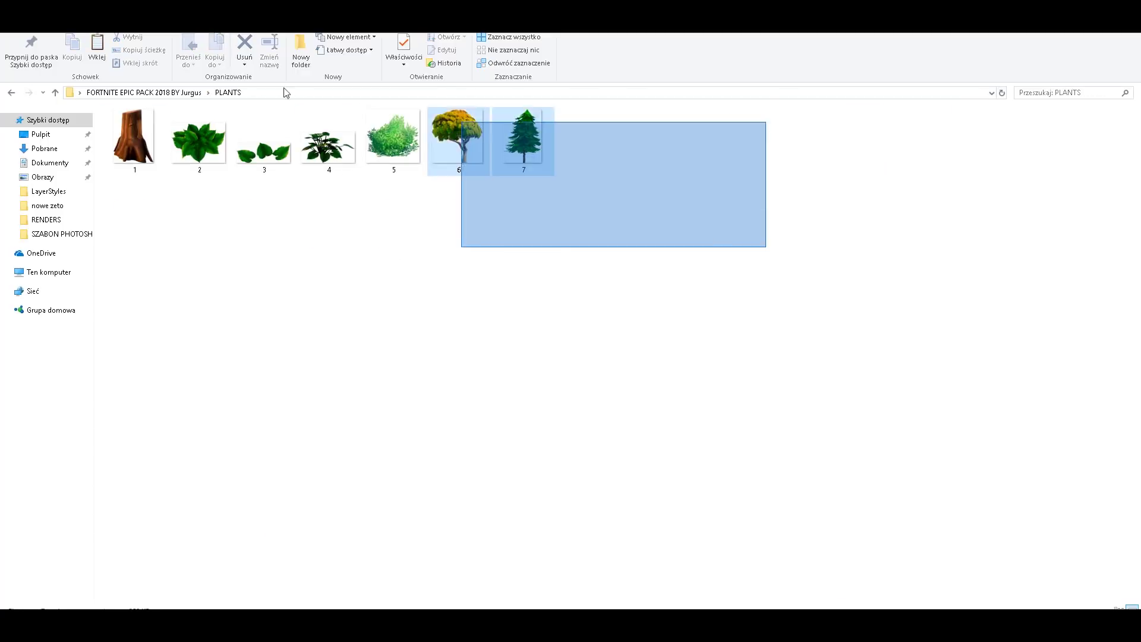
{"action": "key", "text": "BackSpace"}
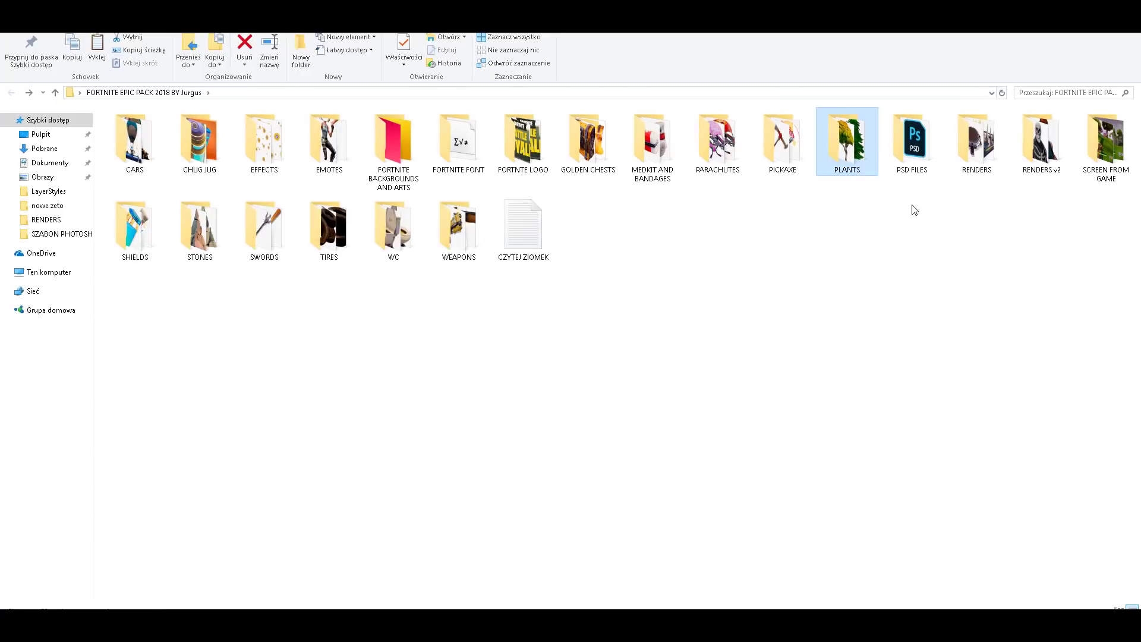
{"action": "double_click", "coordinate": [1041, 139]}
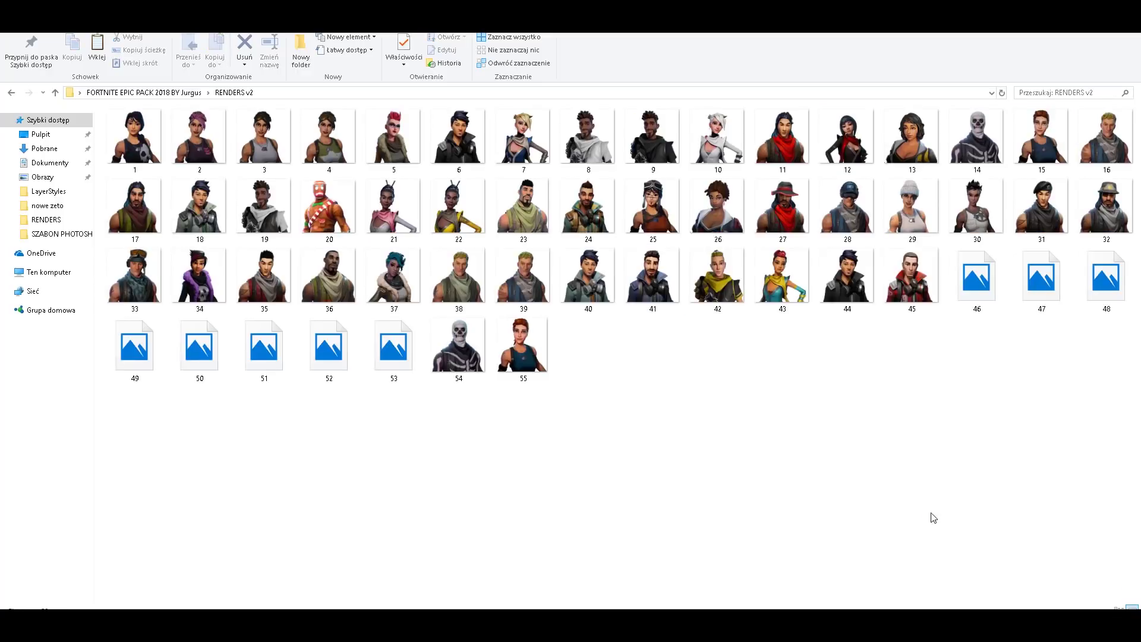
{"action": "left_click_drag", "start_coordinate": [932, 515], "coordinate": [202, 208]}
{"action": "key", "text": "BackSpace"}
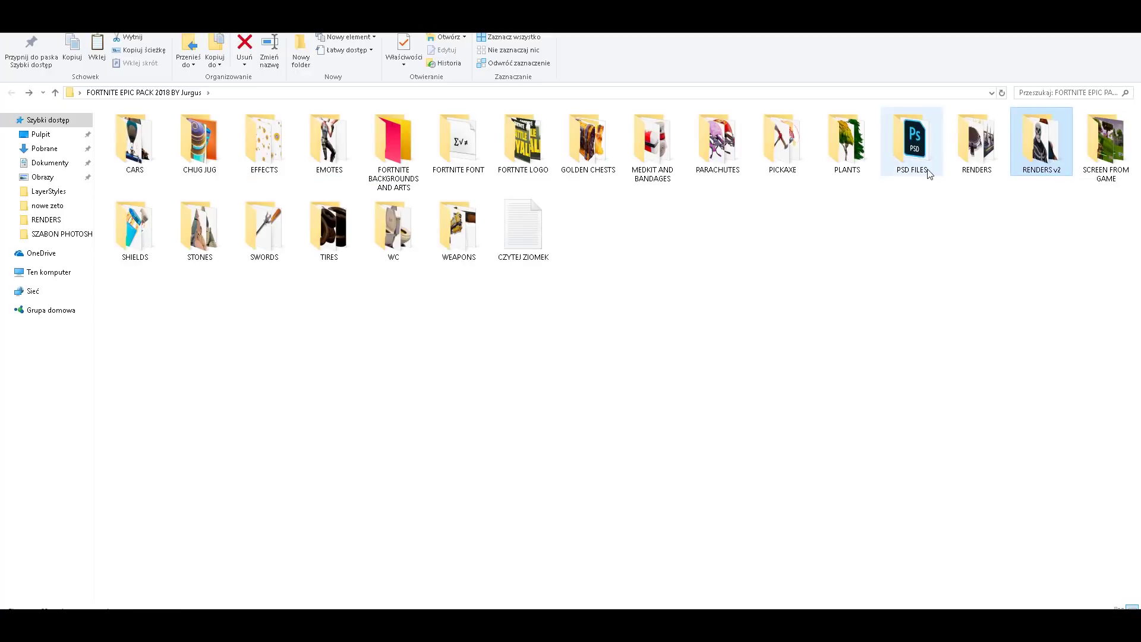
{"action": "double_click", "coordinate": [930, 173]}
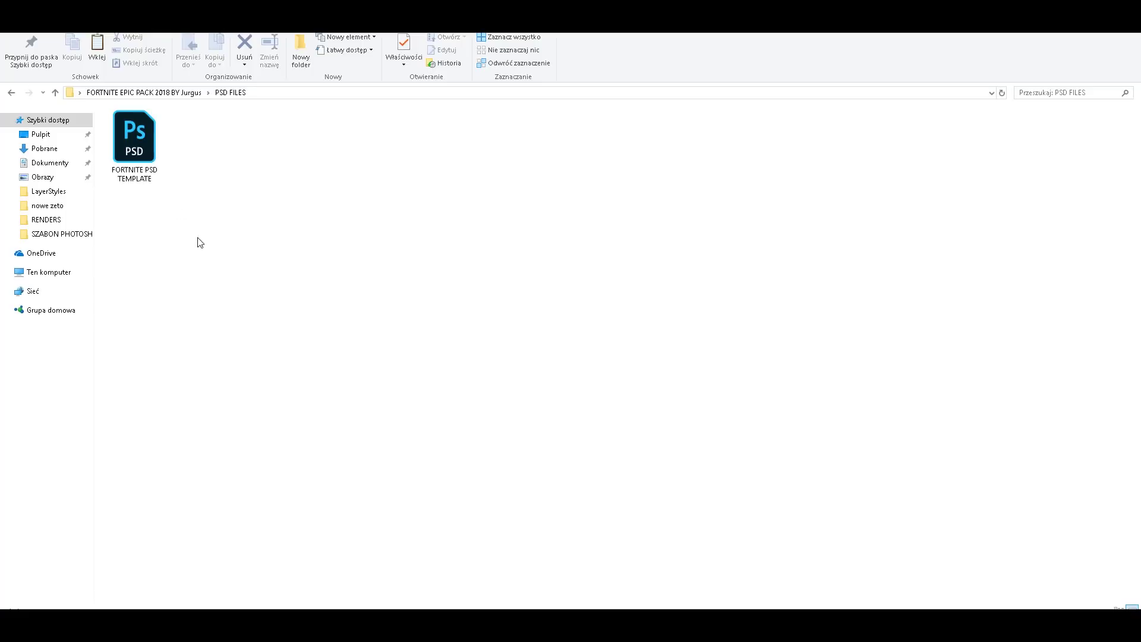
{"action": "double_click", "coordinate": [142, 176]}
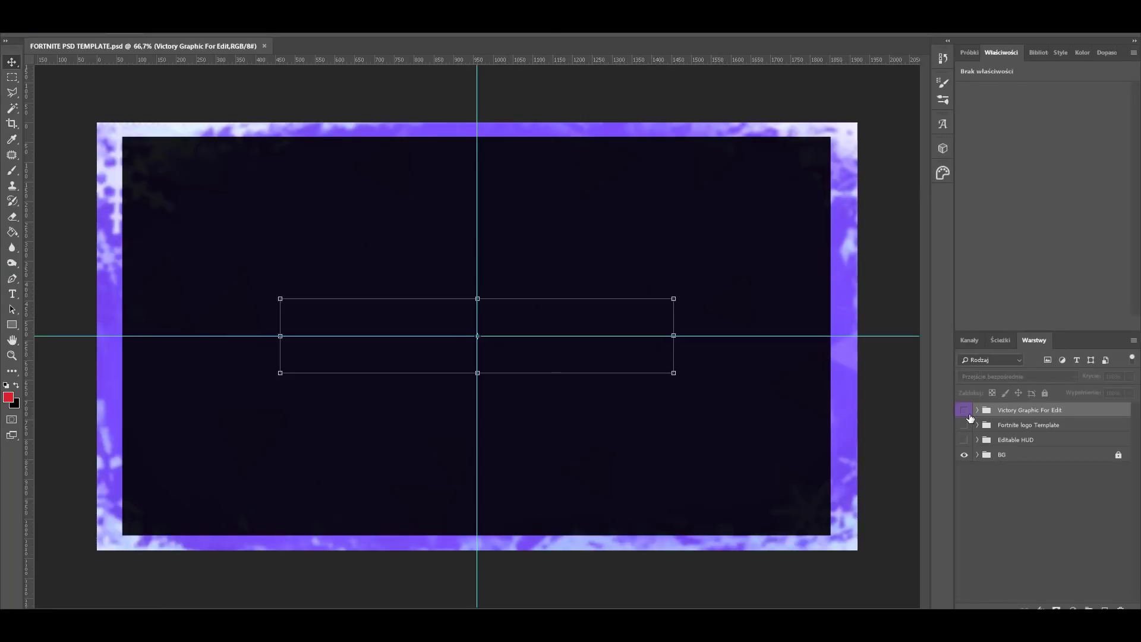
Make the Victory Graphic For Edit group visible and select its #1 text layer
{"action": "left_click", "coordinate": [966, 411]}
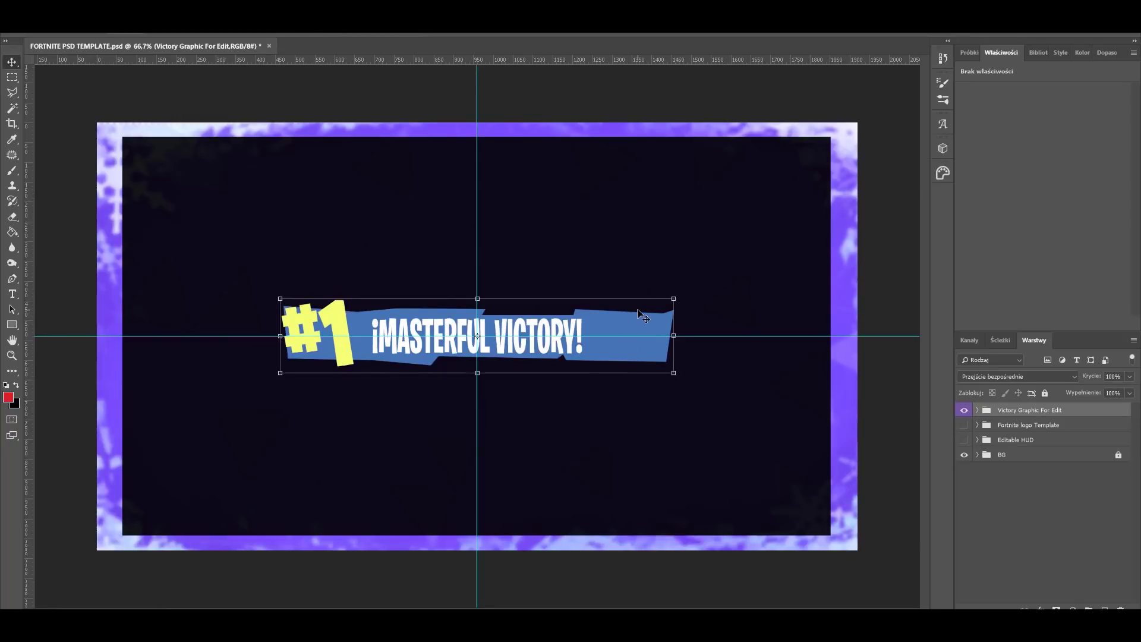
{"action": "left_click", "coordinate": [978, 412]}
{"action": "left_click", "coordinate": [1003, 427]}
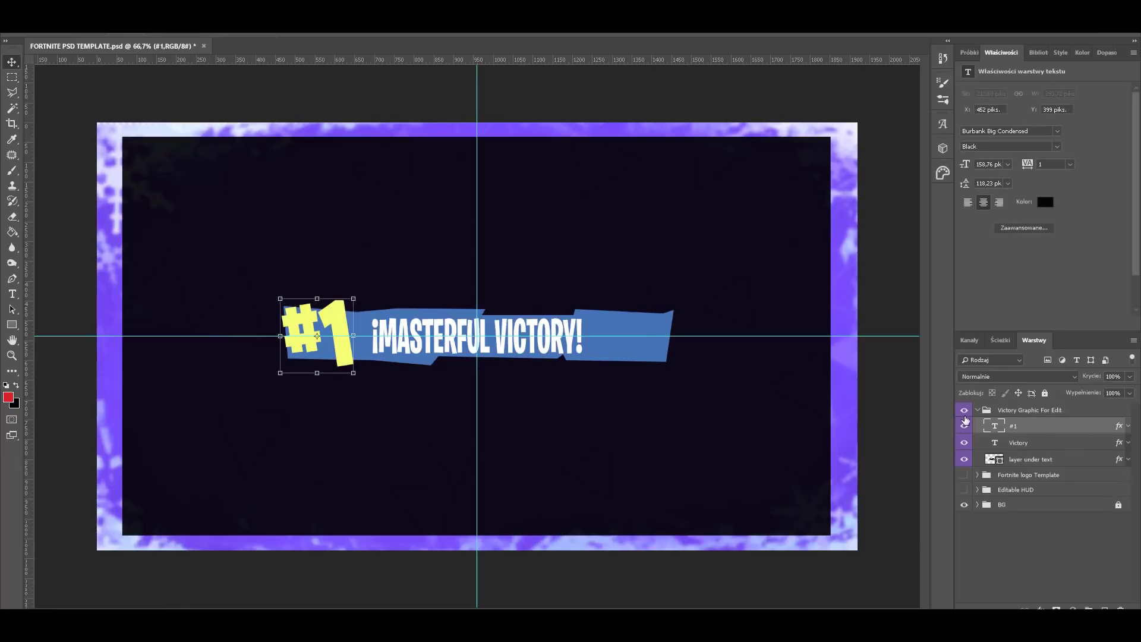
{"action": "left_click", "coordinate": [977, 412]}
{"action": "left_click", "coordinate": [964, 411]}
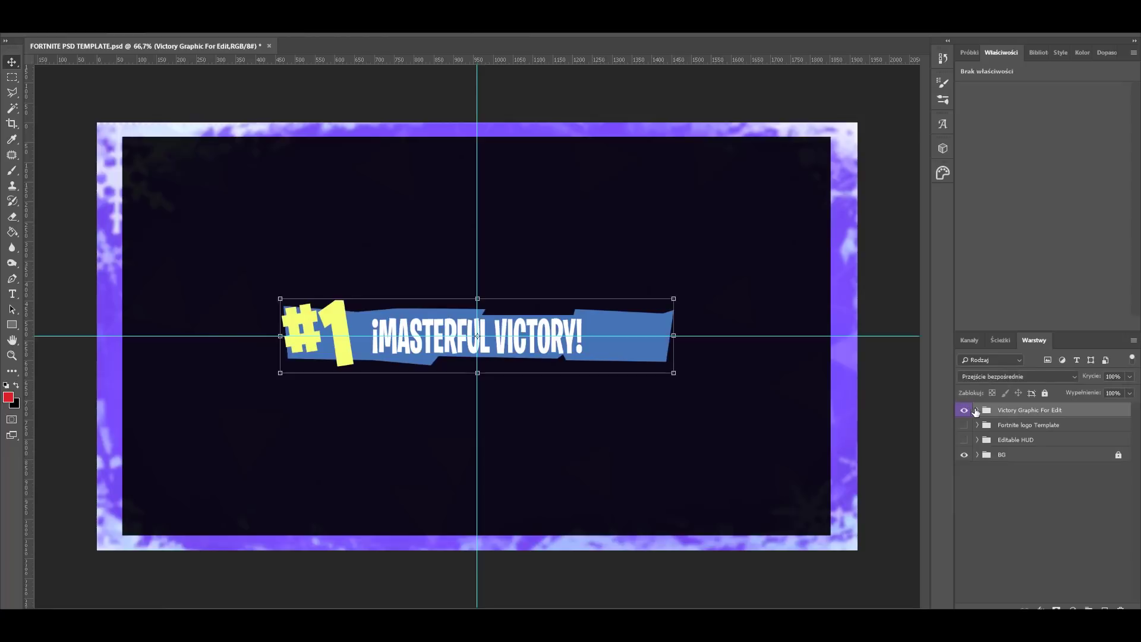
{"action": "left_click", "coordinate": [978, 411]}
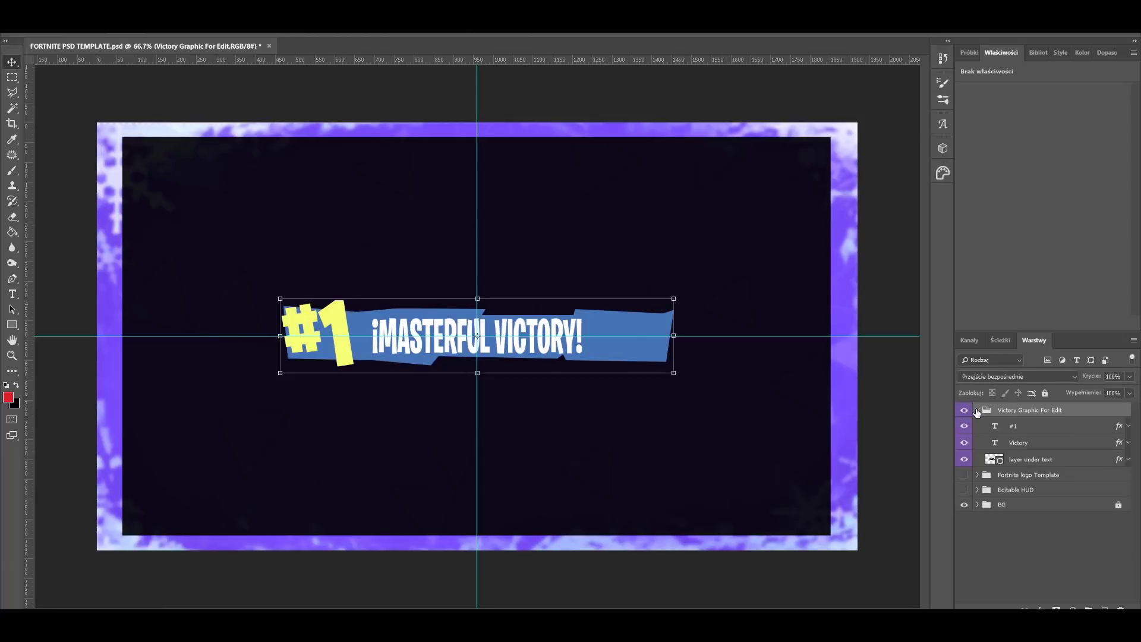
{"action": "left_click", "coordinate": [1015, 427]}
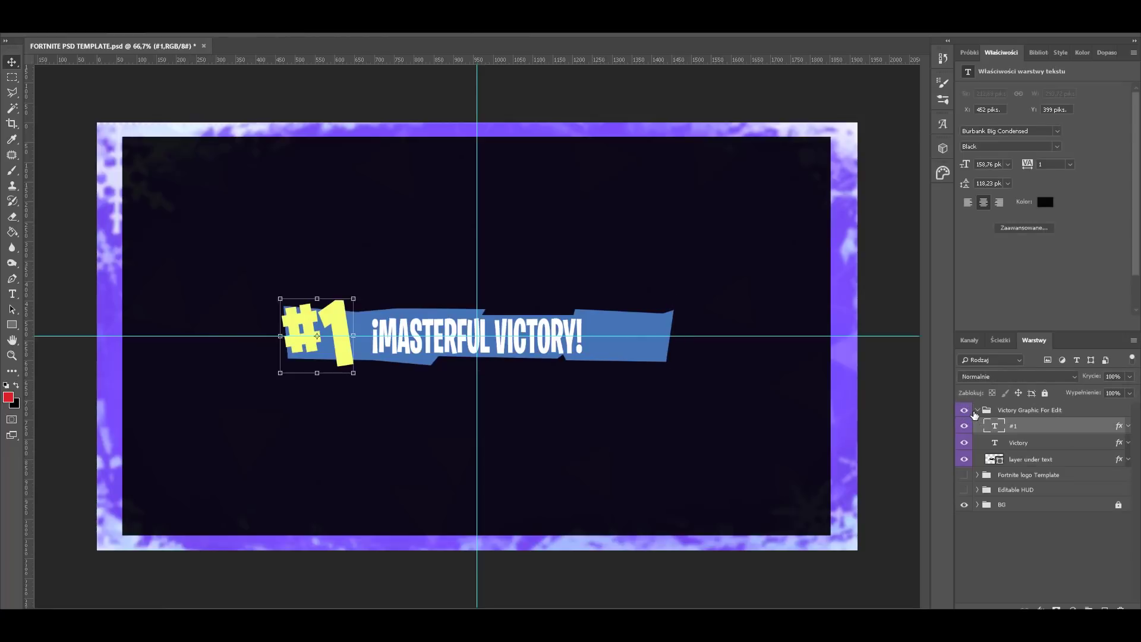
Edit the banner's rank number from #1 to #5
{"action": "double_click", "coordinate": [992, 427]}
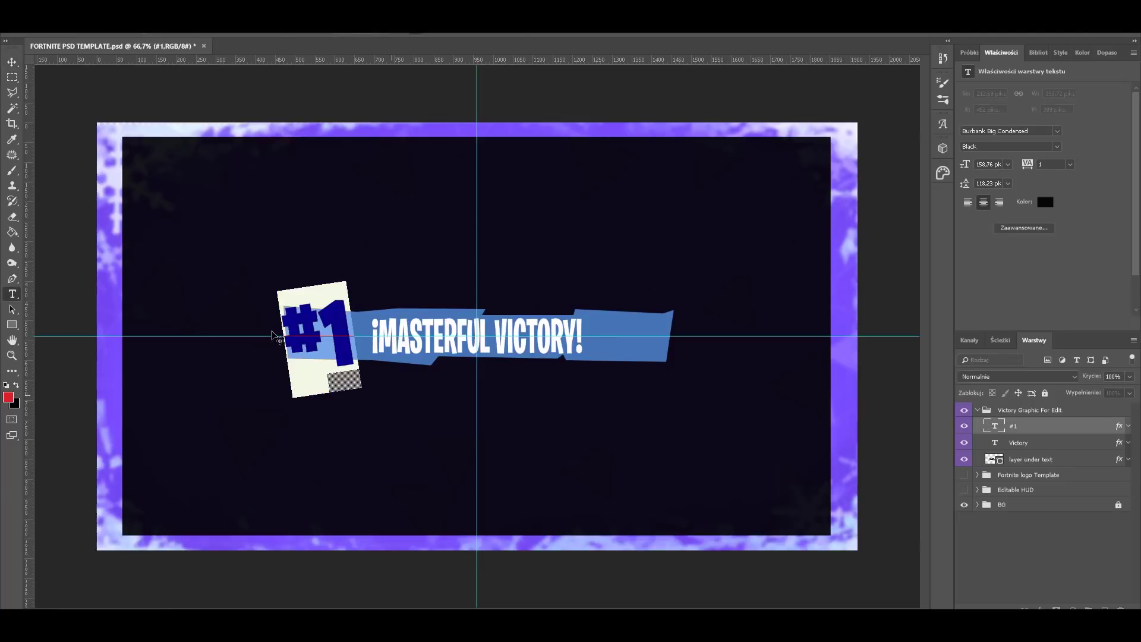
{"action": "type", "text": "#1"}
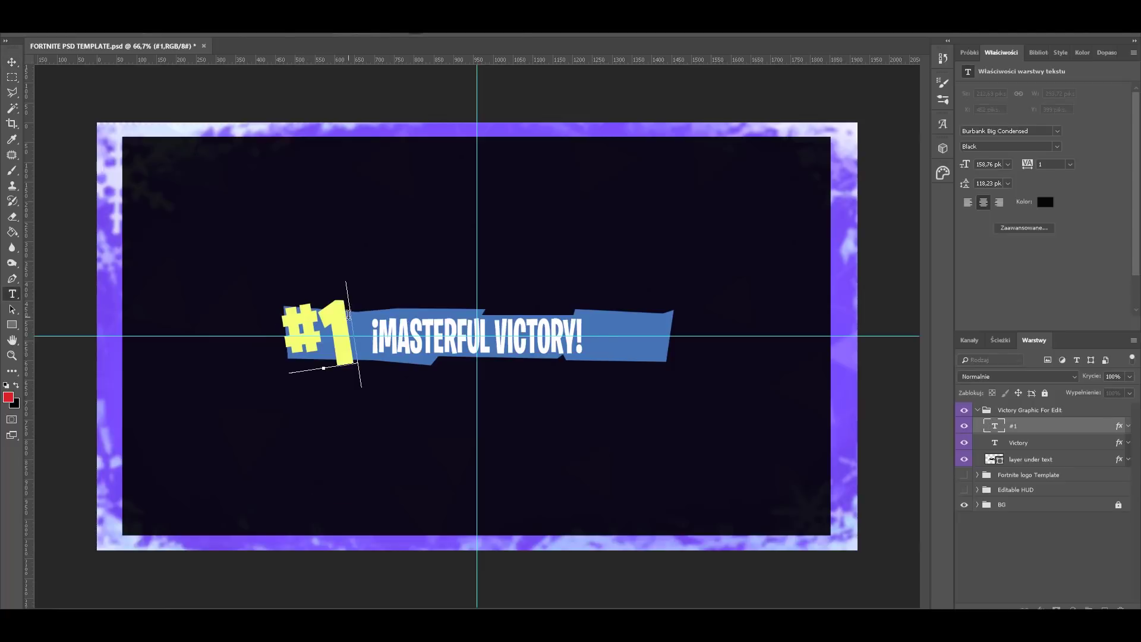
{"action": "key", "text": "BackSpace"}
{"action": "type", "text": "2"}
{"action": "key", "text": "BackSpace"}
{"action": "type", "text": "3"}
{"action": "key", "text": "BackSpace"}
{"action": "type", "text": "4"}
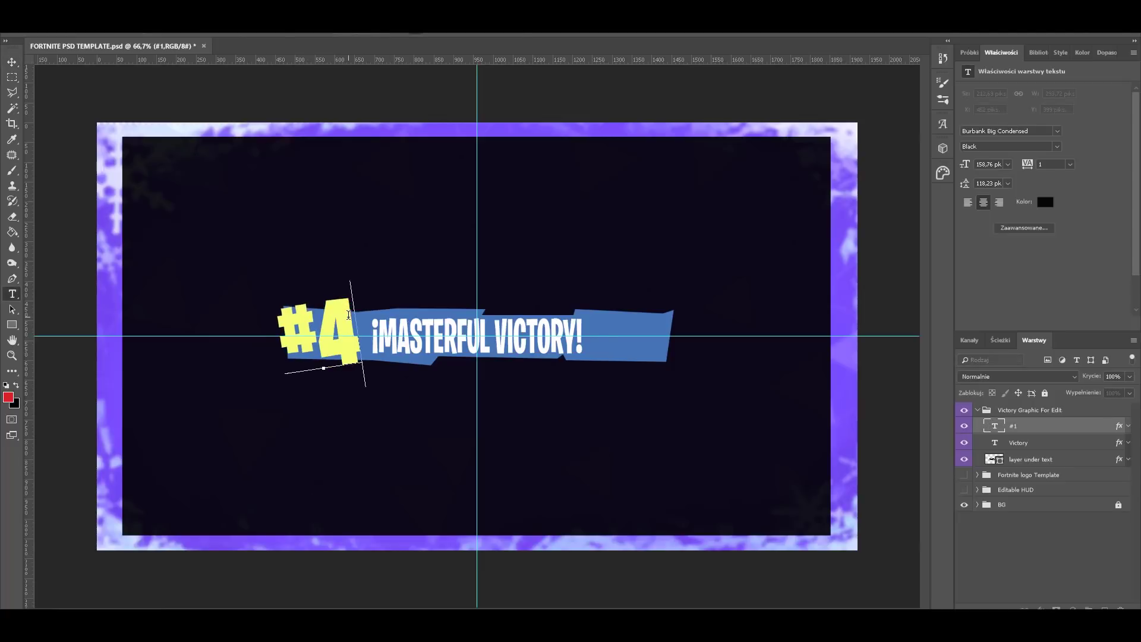
{"action": "key", "text": "BackSpace"}
{"action": "type", "text": "5"}
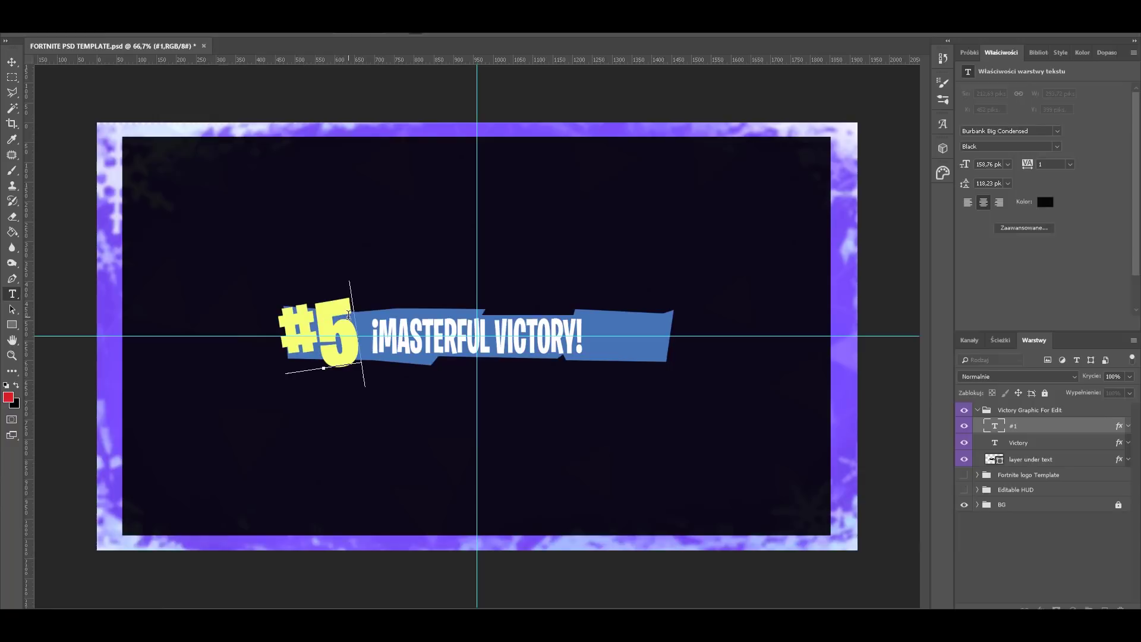
{"action": "left_click_drag", "start_coordinate": [348, 315], "coordinate": [276, 320]}
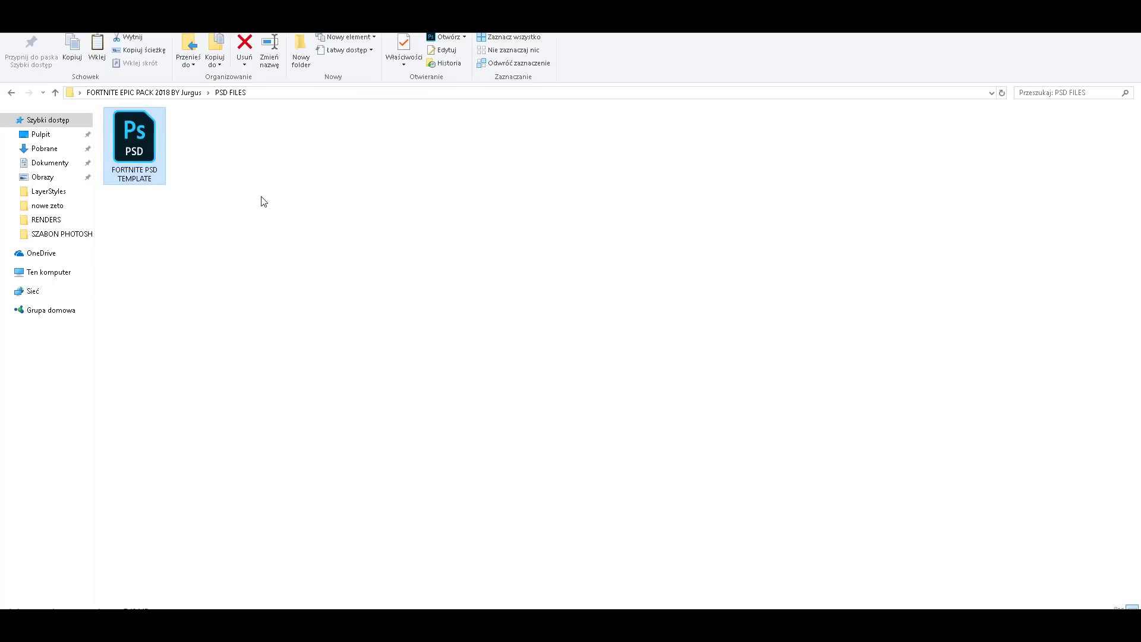
{"action": "left_click", "coordinate": [263, 201]}
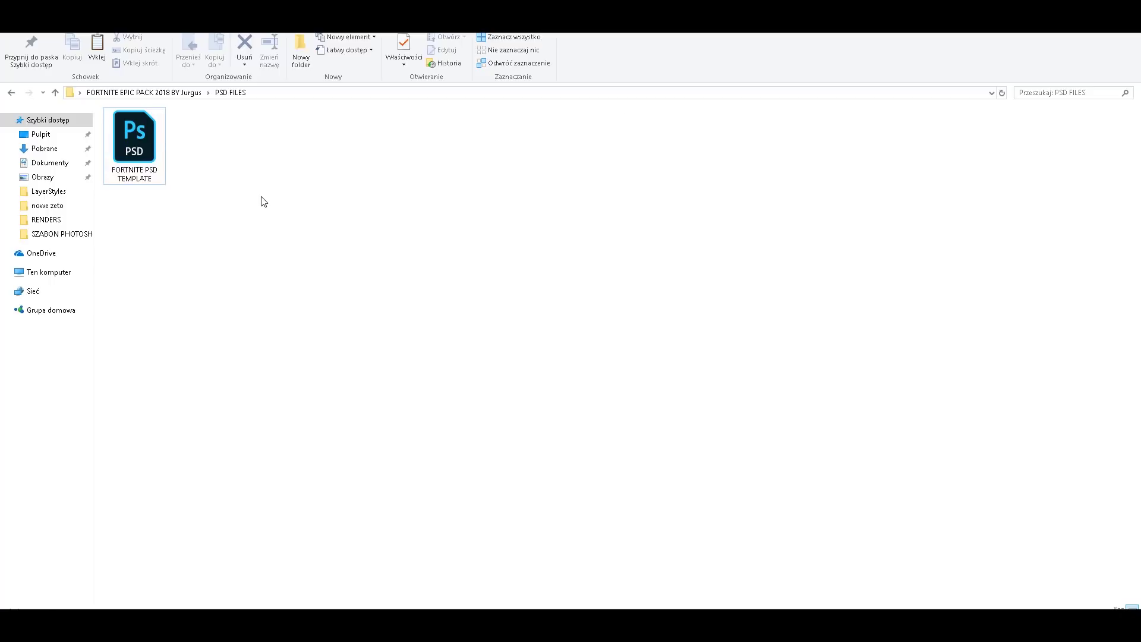
Open the FORTNITE FONT folder and preview the Burbank Big Condensed Black font file
{"action": "key", "text": "BackSpace"}
{"action": "double_click", "coordinate": [458, 164]}
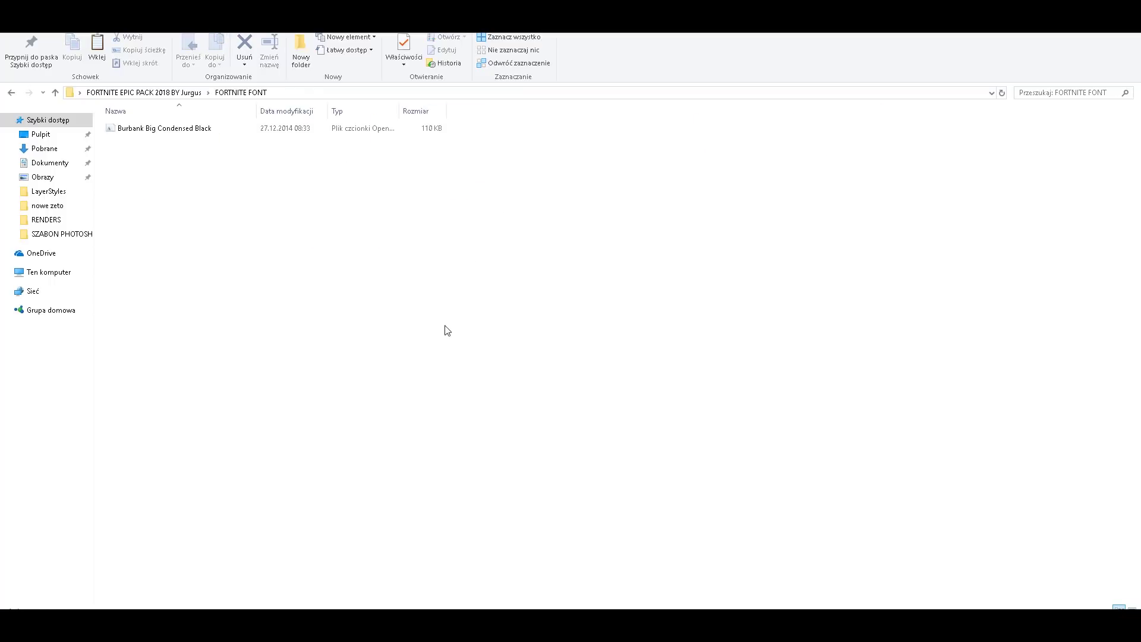
{"action": "key", "text": "BackSpace"}
{"action": "double_click", "coordinate": [465, 157]}
{"action": "double_click", "coordinate": [237, 128]}
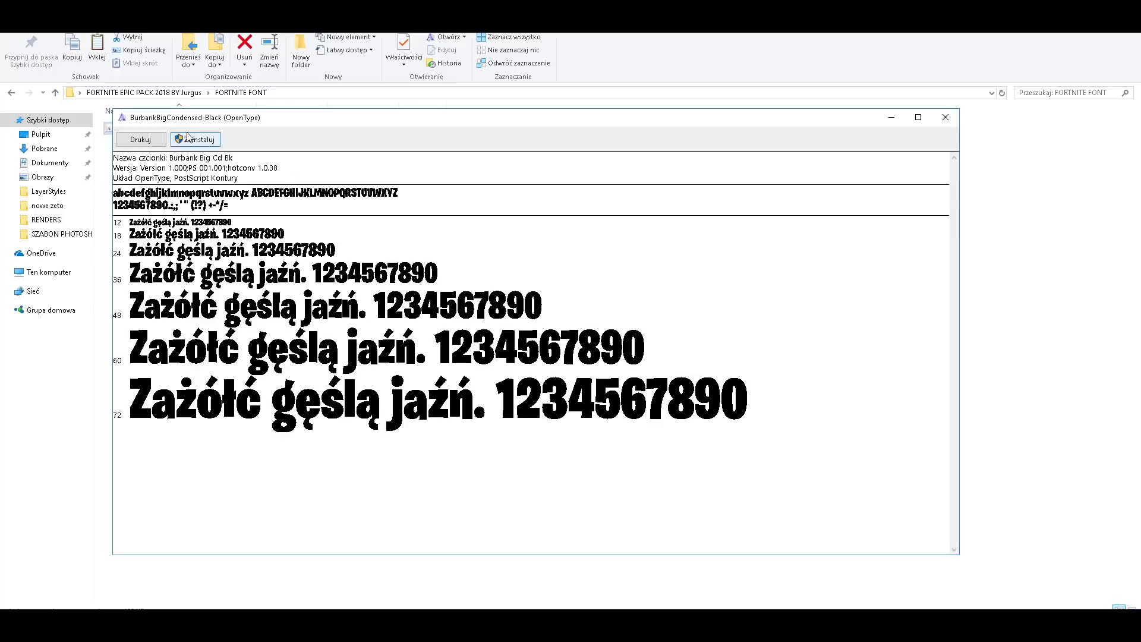
{"action": "left_click", "coordinate": [946, 117]}
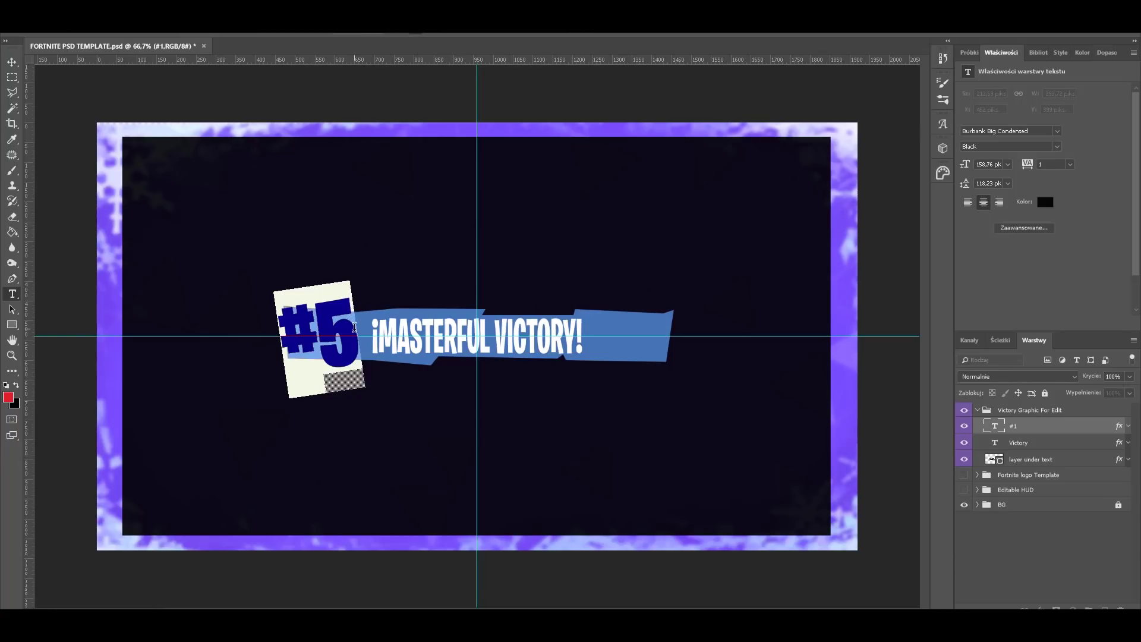
Commit the #5 edit and briefly check the Victory text's layer style options
{"action": "key", "text": "ctrl+Return"}
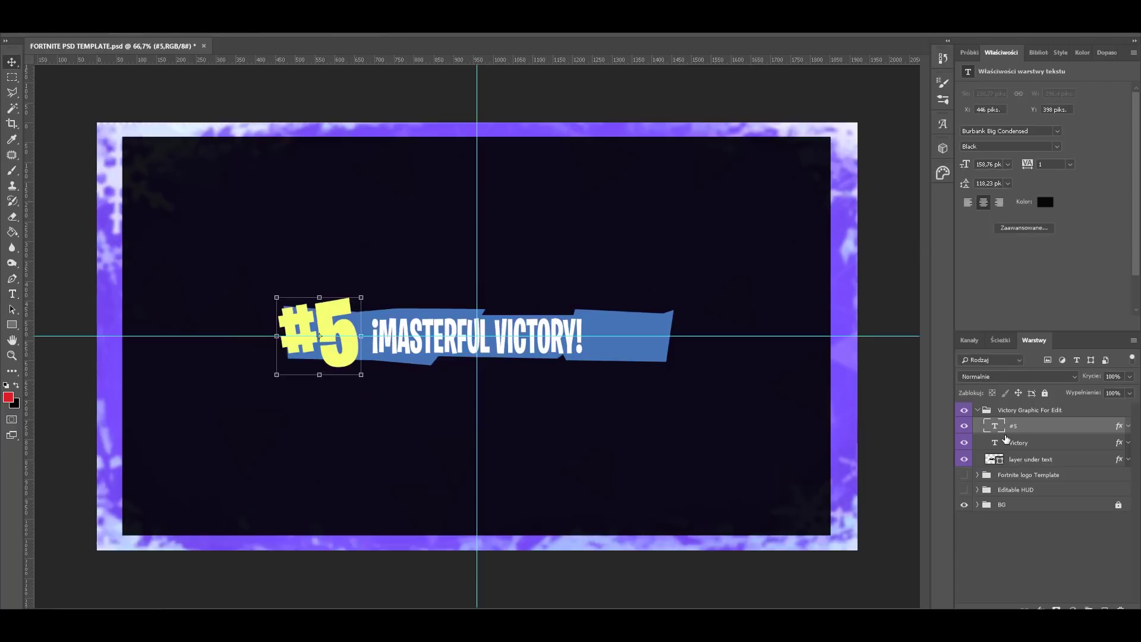
{"action": "double_click", "coordinate": [1008, 443]}
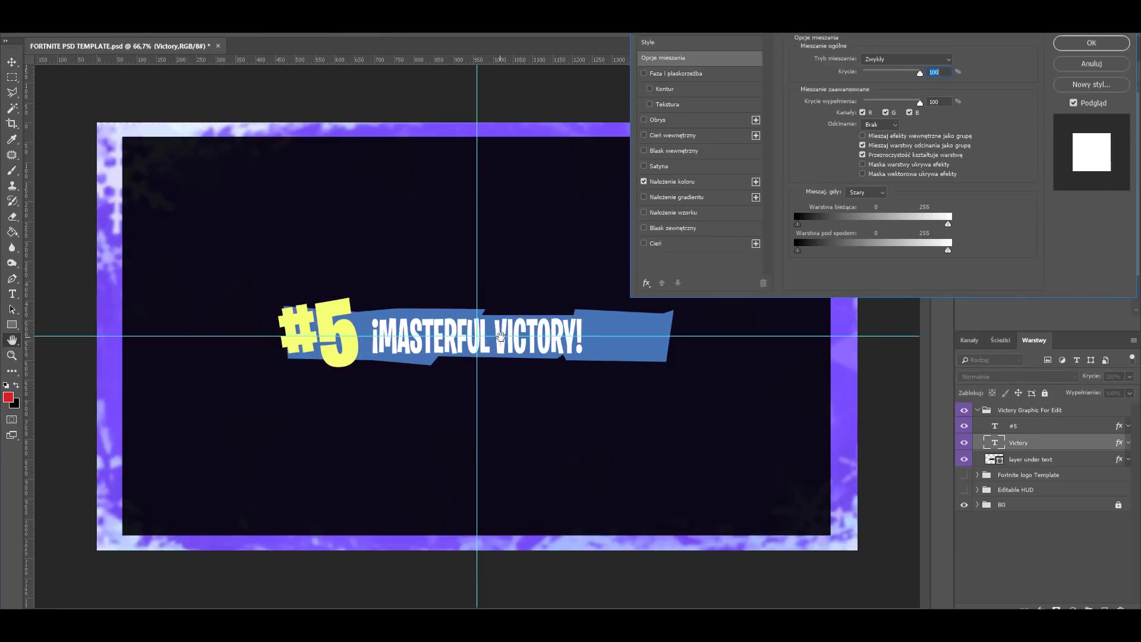
{"action": "left_click", "coordinate": [1097, 63]}
Replace the ¡MASTERFUL VICTORY! subtitle with COZA EASY GIERA and commit it
{"action": "key", "text": "t"}
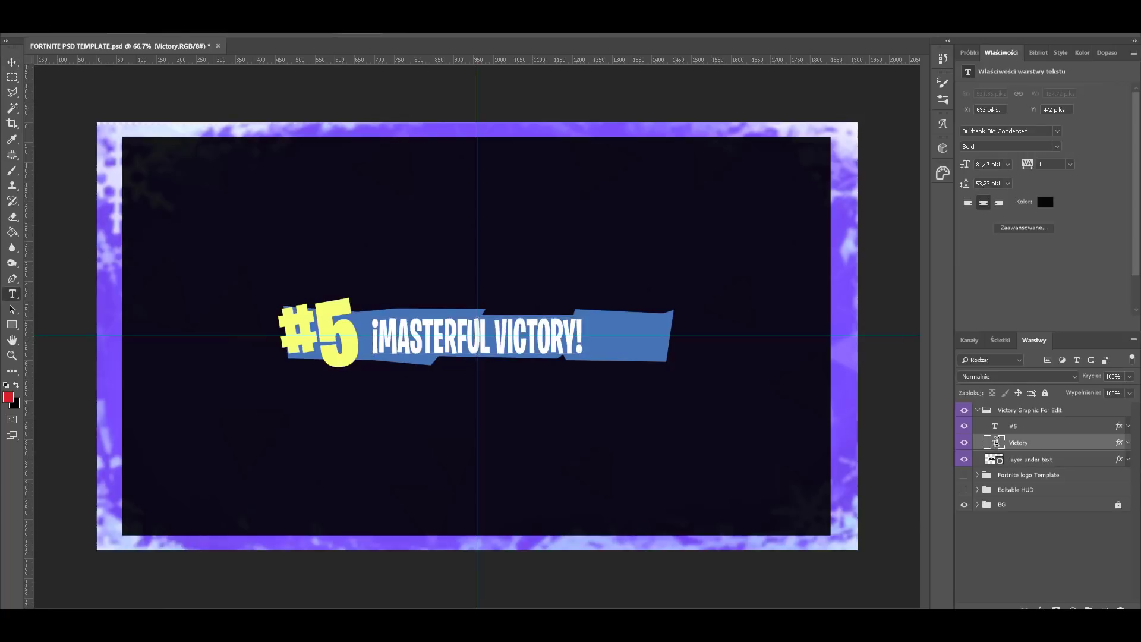
{"action": "left_click_drag", "start_coordinate": [583, 338], "coordinate": [85, 345]}
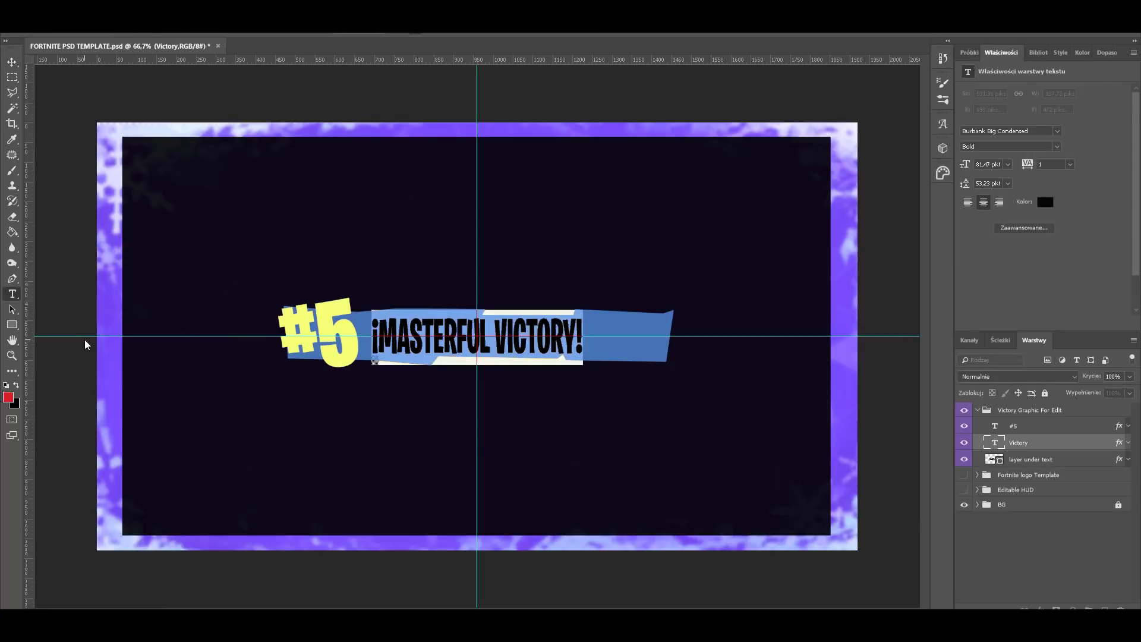
{"action": "key", "text": "BackSpace"}
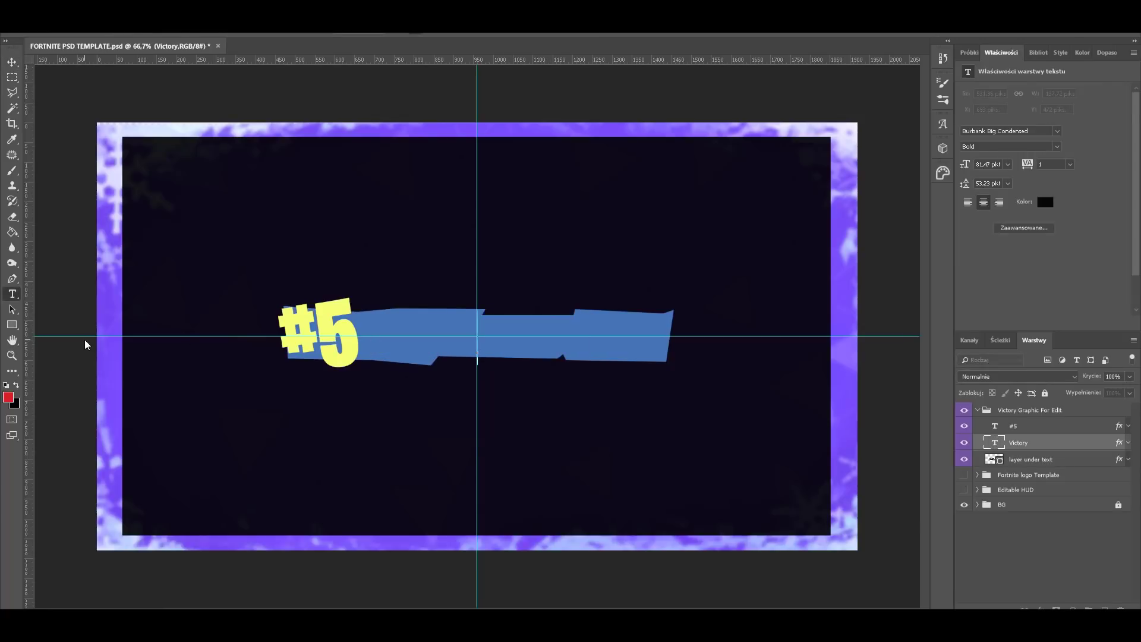
{"action": "type", "text": "COZA EA"}
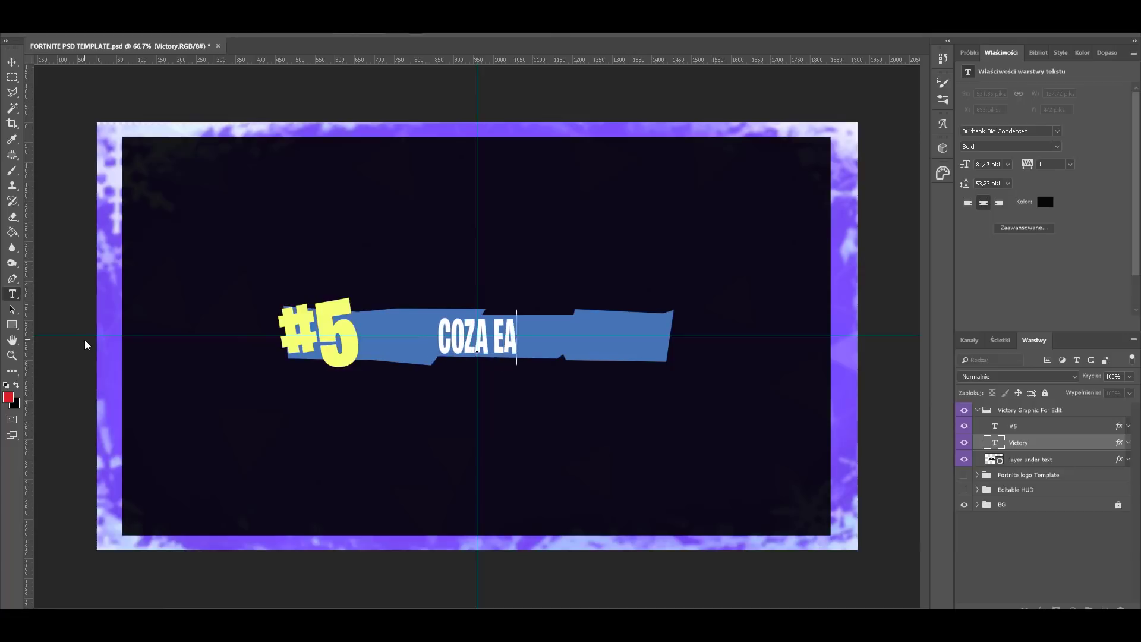
{"action": "type", "text": "SY GIERA"}
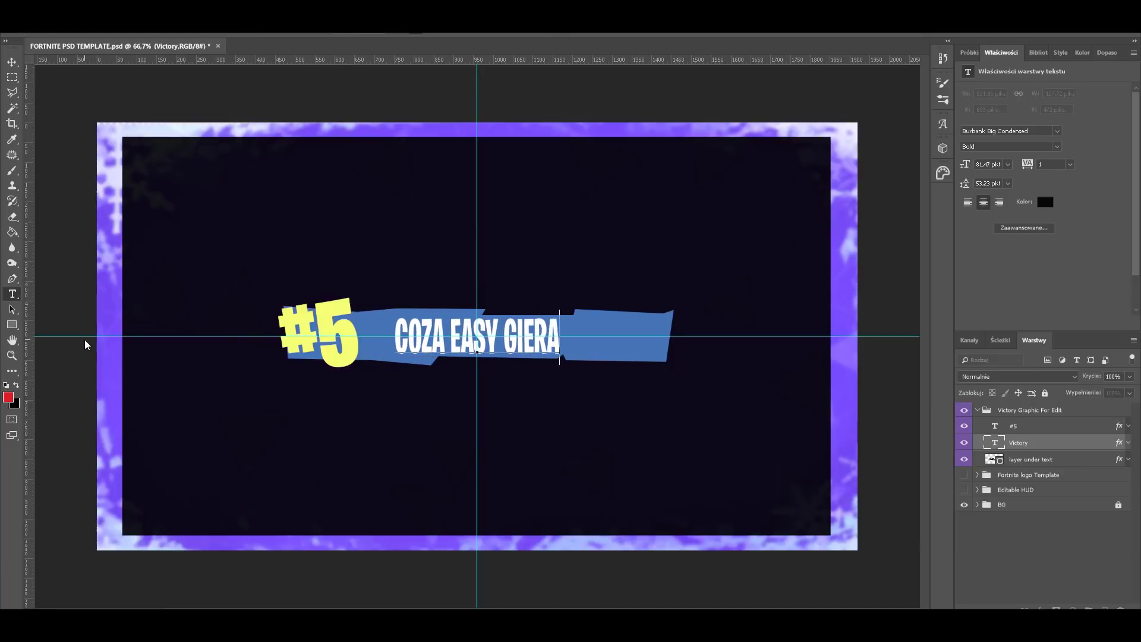
{"action": "key", "text": "ctrl+Return"}
Enlarge the Victory Graphic For Edit group, tilt it slightly and place it across the top-left
{"action": "key", "text": "v"}
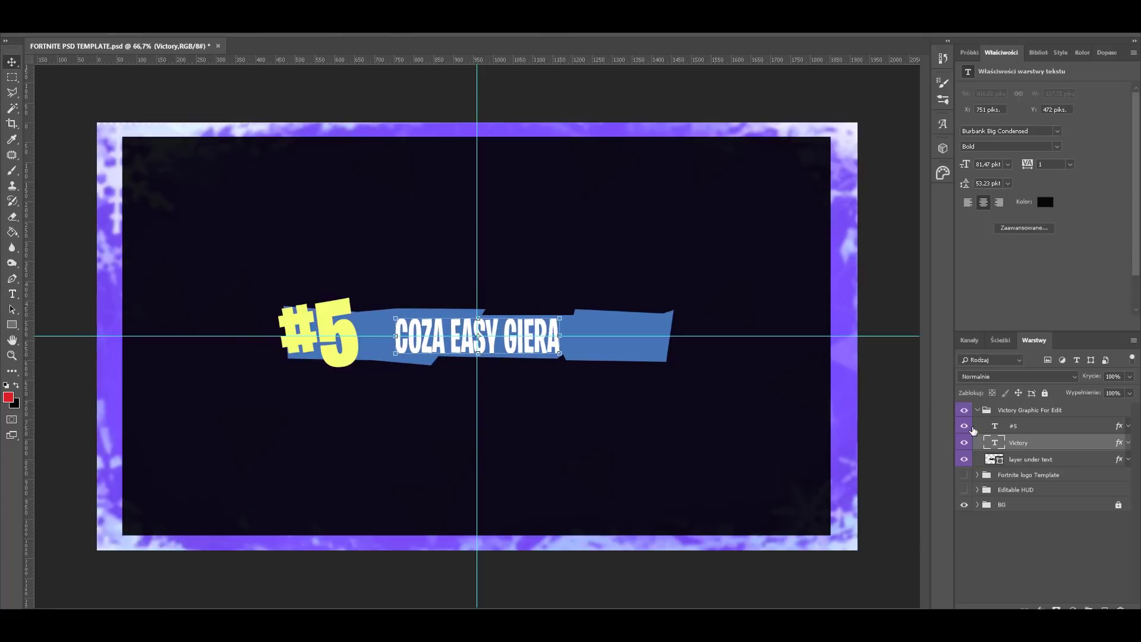
{"action": "left_click", "coordinate": [978, 412]}
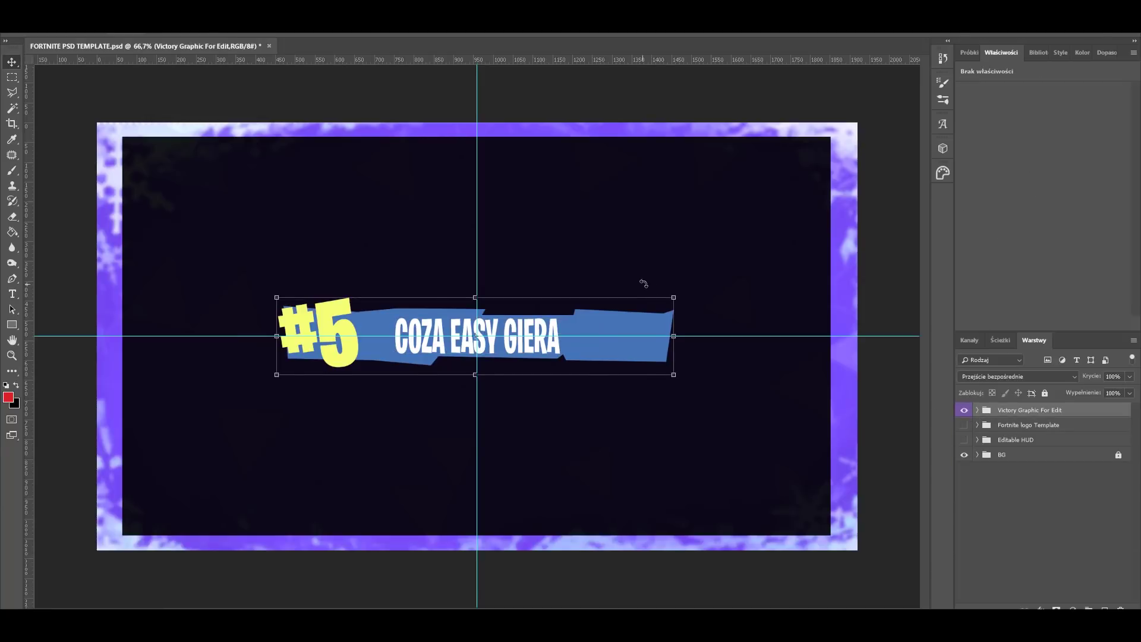
{"action": "left_click_drag", "start_coordinate": [697, 288], "coordinate": [794, 269]}
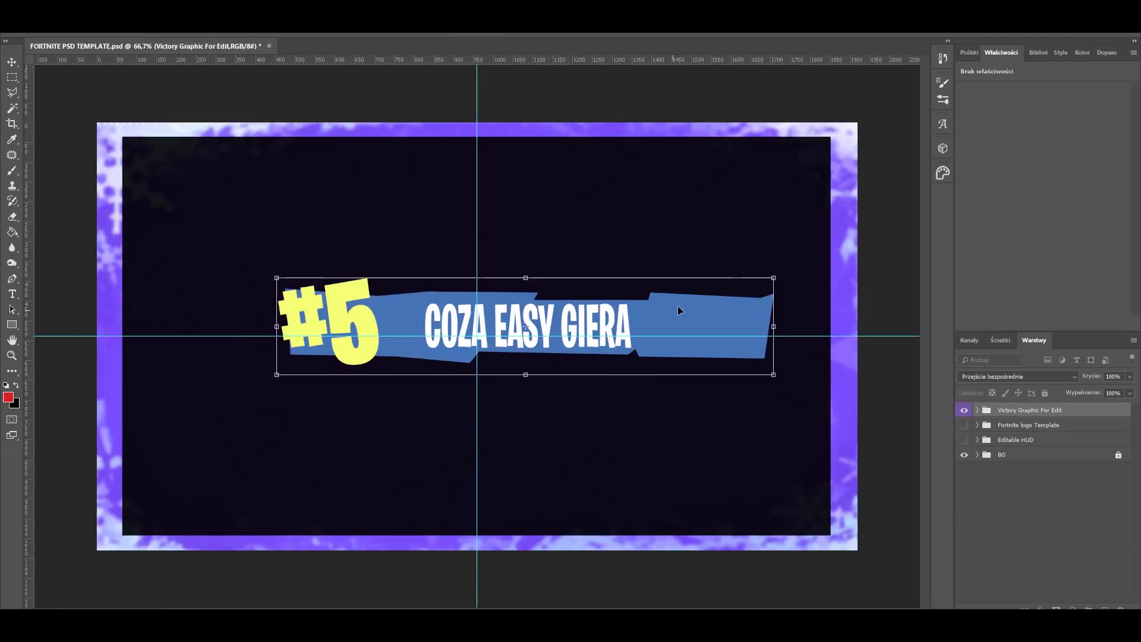
{"action": "left_click_drag", "start_coordinate": [781, 309], "coordinate": [711, 230]}
{"action": "left_click_drag", "start_coordinate": [728, 290], "coordinate": [889, 357]}
{"action": "left_click_drag", "start_coordinate": [772, 274], "coordinate": [642, 238]}
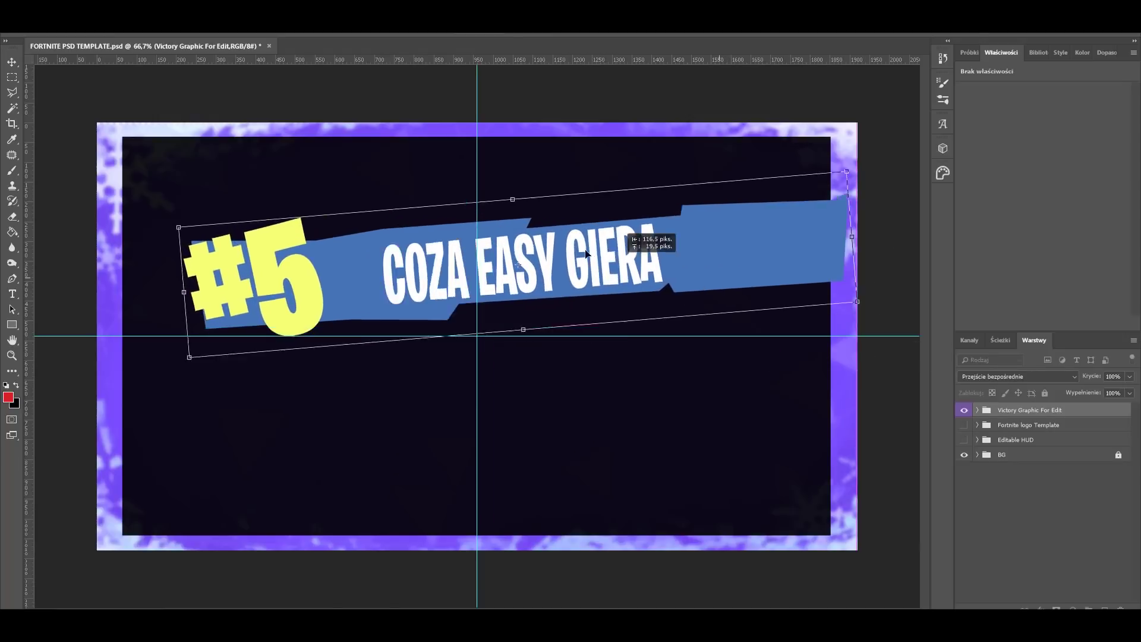
{"action": "left_click_drag", "start_coordinate": [788, 227], "coordinate": [786, 243]}
{"action": "left_click_drag", "start_coordinate": [639, 220], "coordinate": [648, 187]}
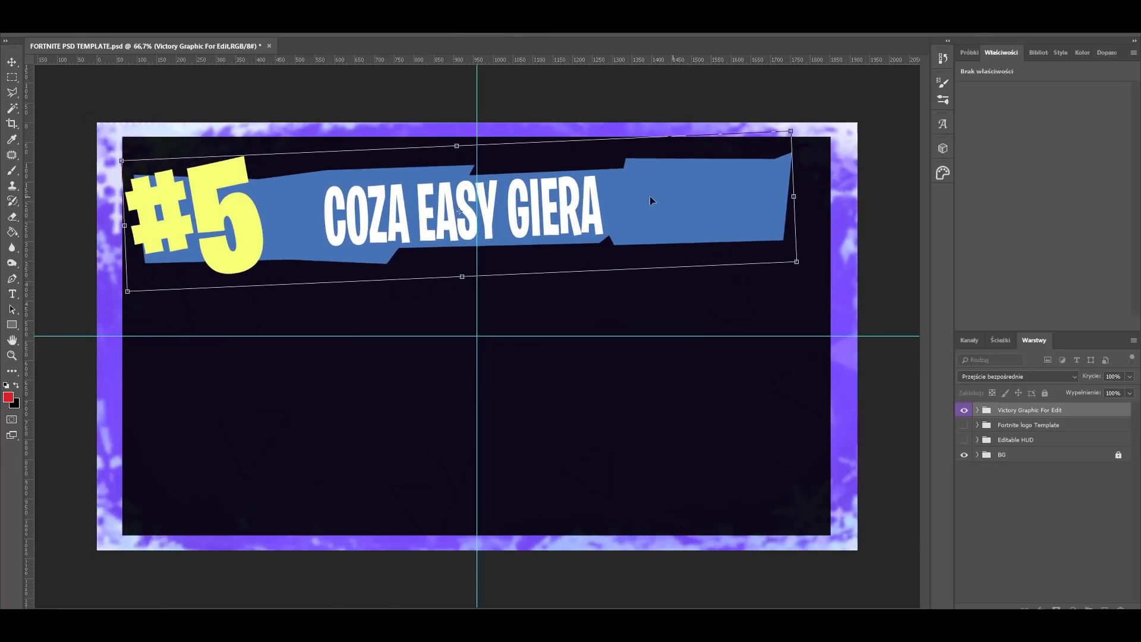
{"action": "key", "text": "Return"}
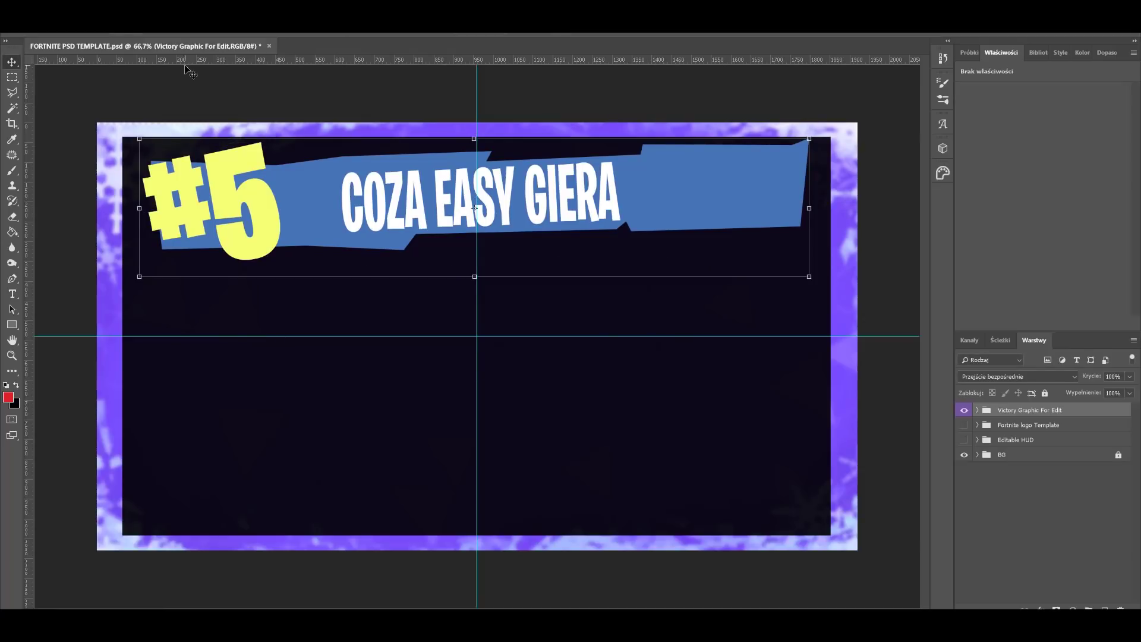
{"action": "key", "text": "Return"}
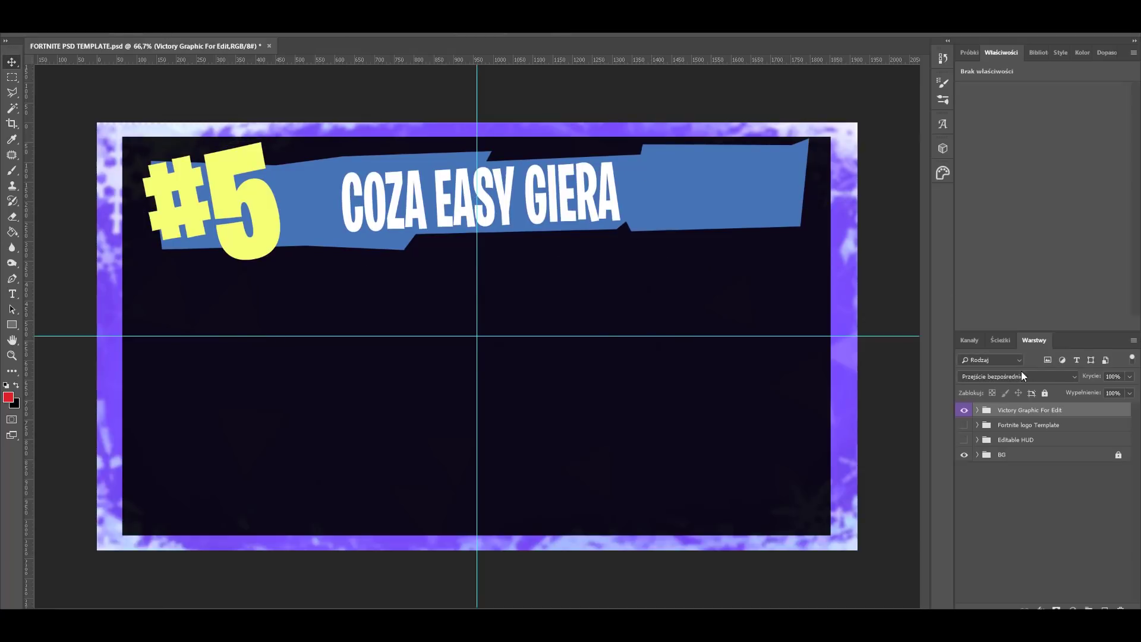
Hide the victory banner and inspect the Fortnite logo Template's TEXT 3 and TEXT layers
{"action": "left_click", "coordinate": [965, 411]}
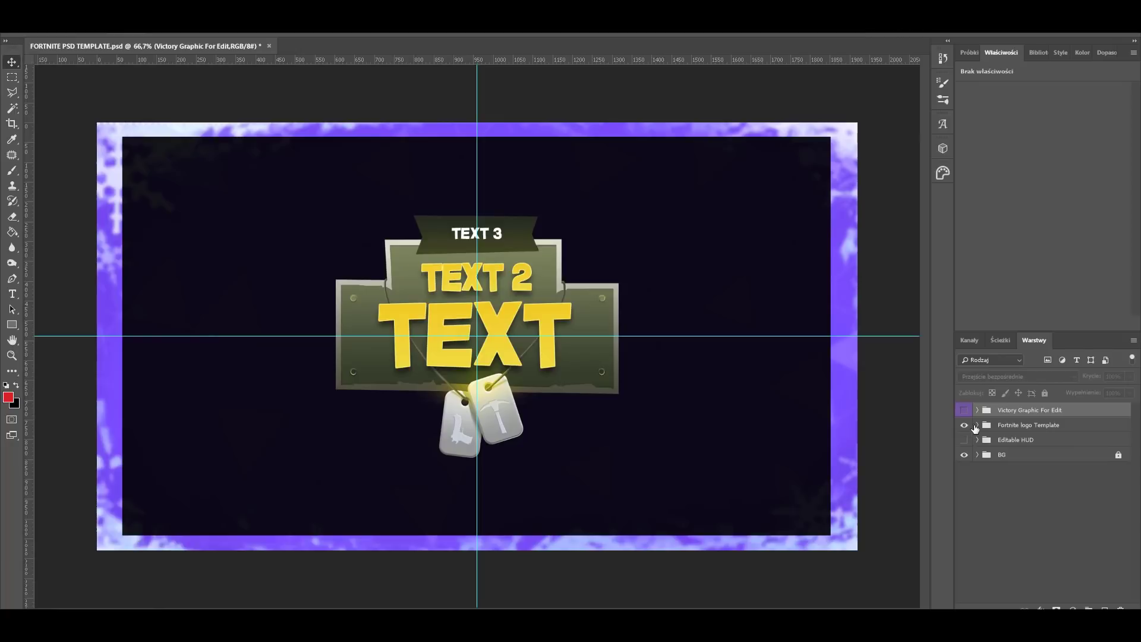
{"action": "left_click", "coordinate": [978, 425]}
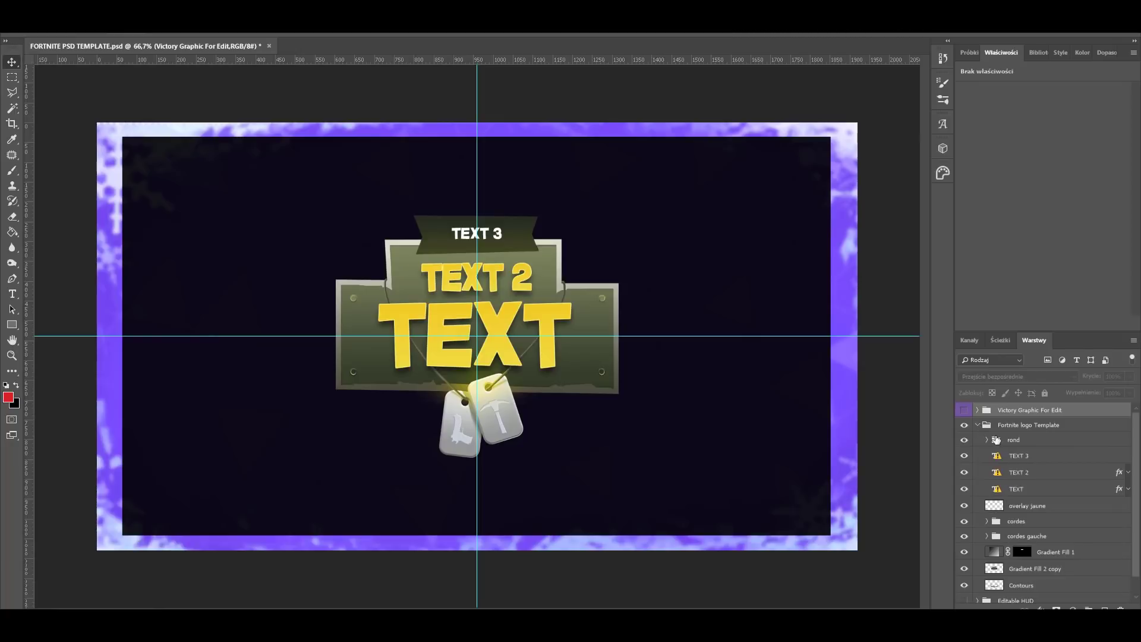
{"action": "left_click", "coordinate": [1024, 458]}
{"action": "scroll", "coordinate": [1027, 470], "scroll_direction": "down", "scroll_amount": 1}
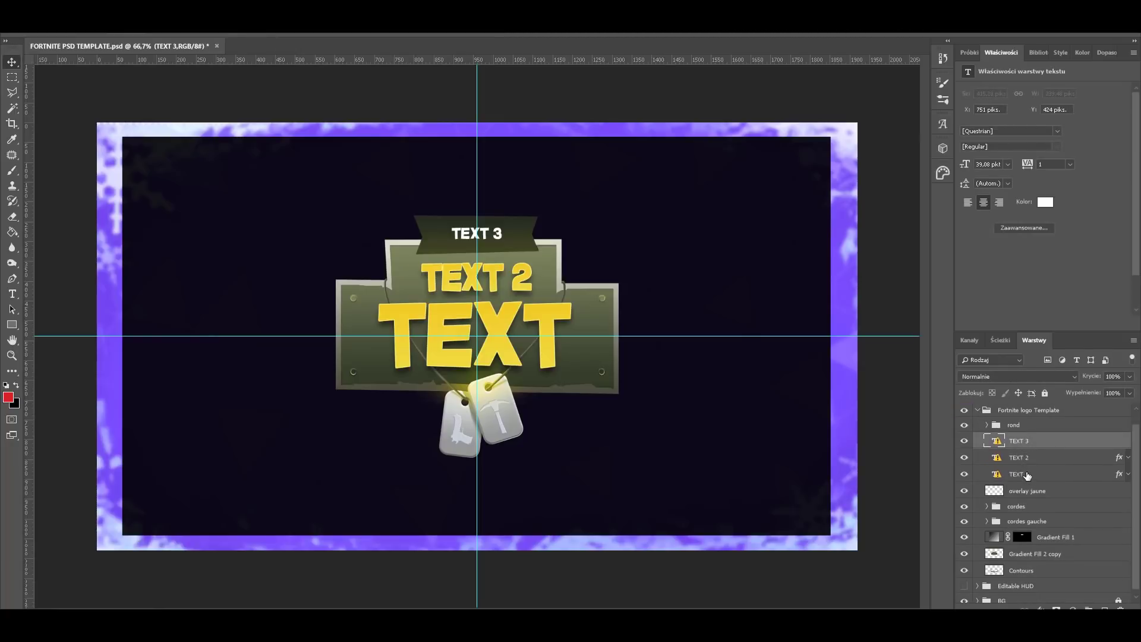
{"action": "left_click", "coordinate": [1027, 475]}
{"action": "left_click", "coordinate": [1030, 459]}
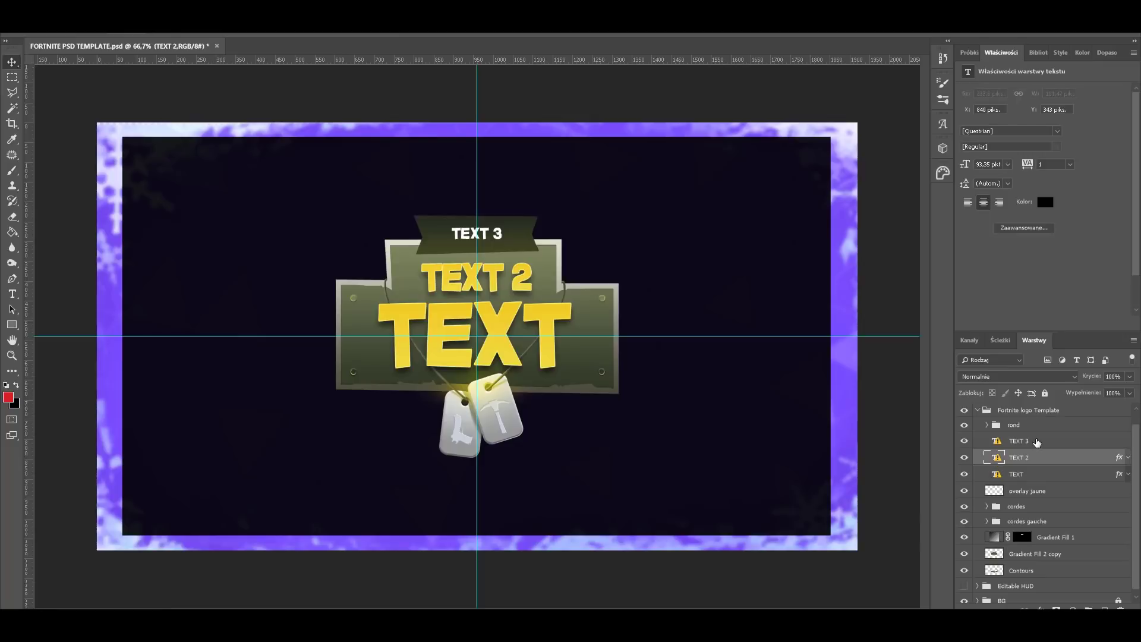
Open the TEXT 3 logo text for editing, replacing the missing font, then exit unchanged
{"action": "double_click", "coordinate": [999, 446]}
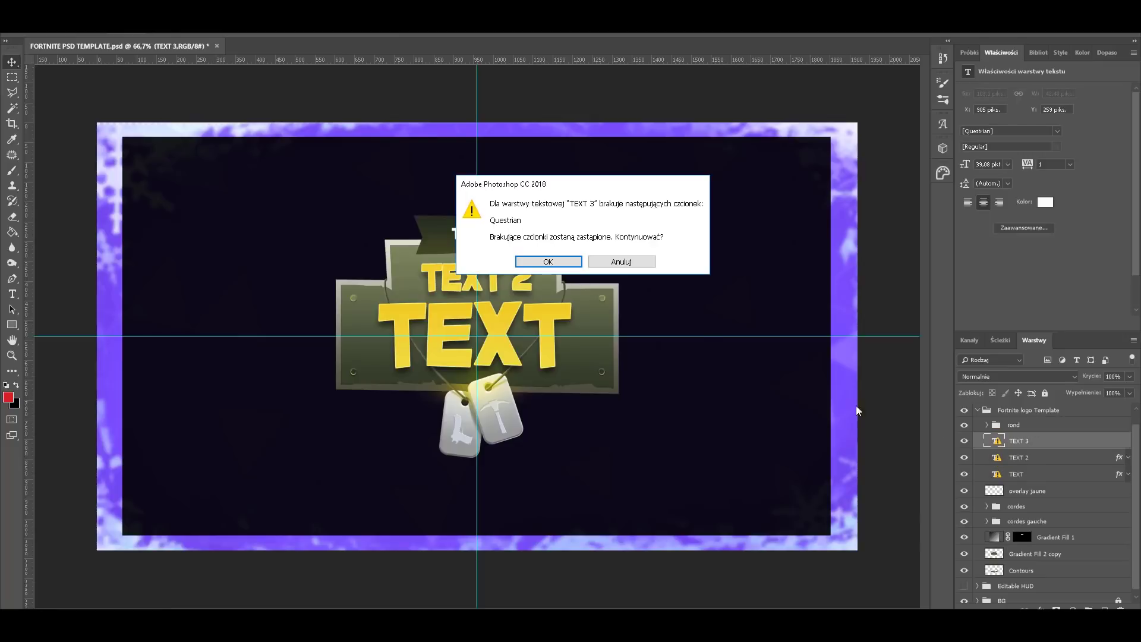
{"action": "left_click", "coordinate": [581, 264]}
{"action": "key", "text": "ctrl+a"}
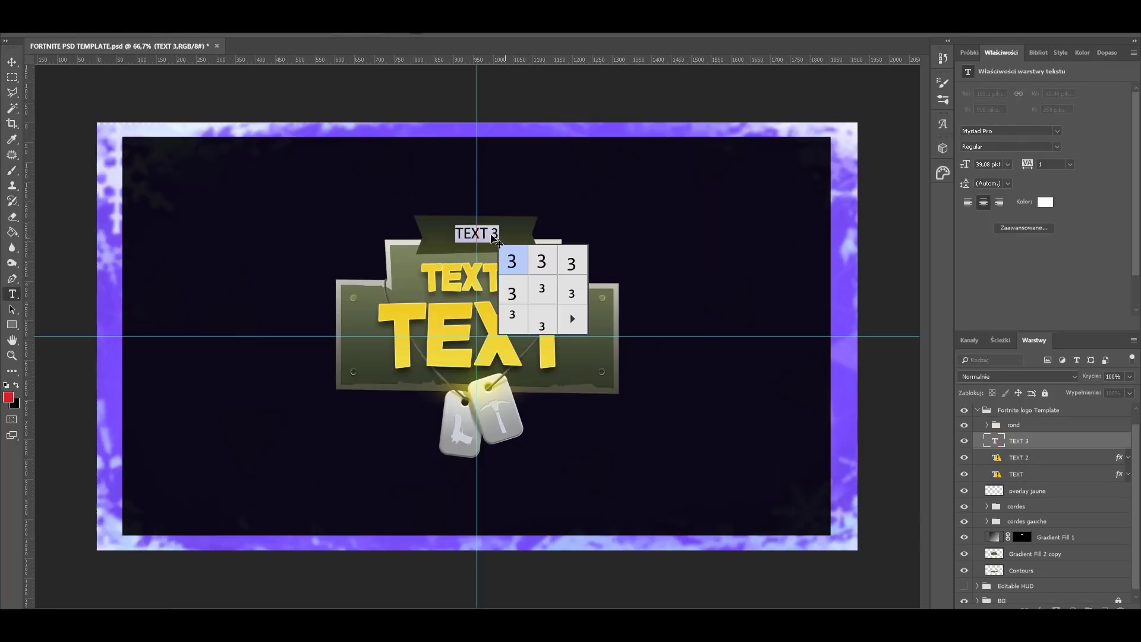
{"action": "double_click", "coordinate": [495, 234]}
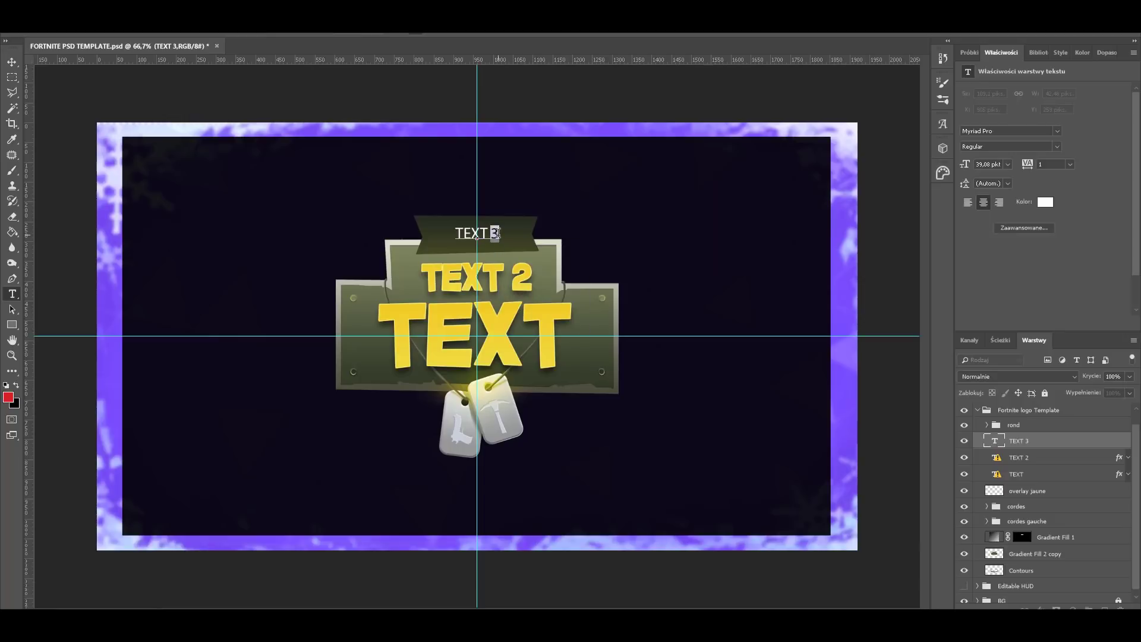
{"action": "key", "text": "Escape"}
{"action": "key", "text": "v"}
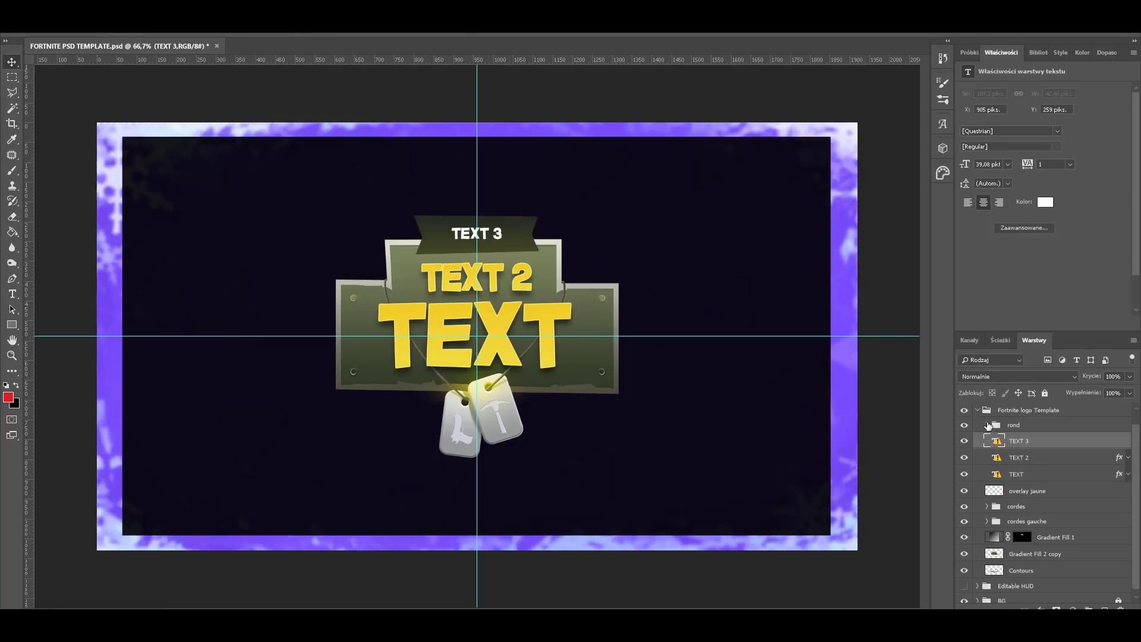
Check the cordes folders, then collapse and hide the Fortnite logo Template group
{"action": "scroll", "coordinate": [1023, 476], "scroll_direction": "down", "scroll_amount": 1}
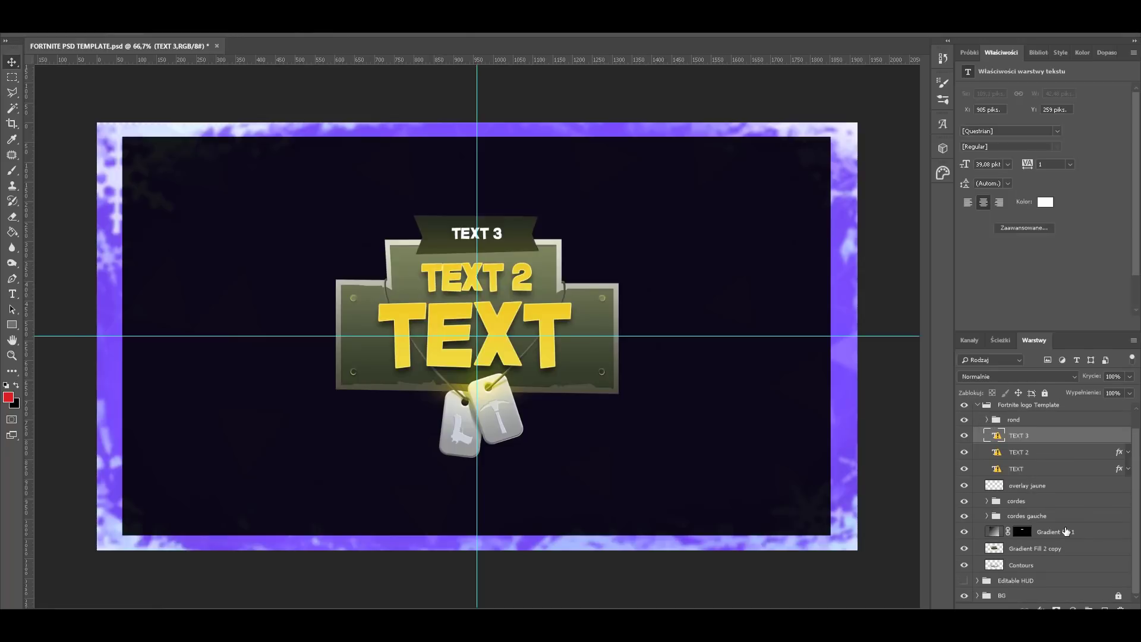
{"action": "left_click", "coordinate": [1050, 503]}
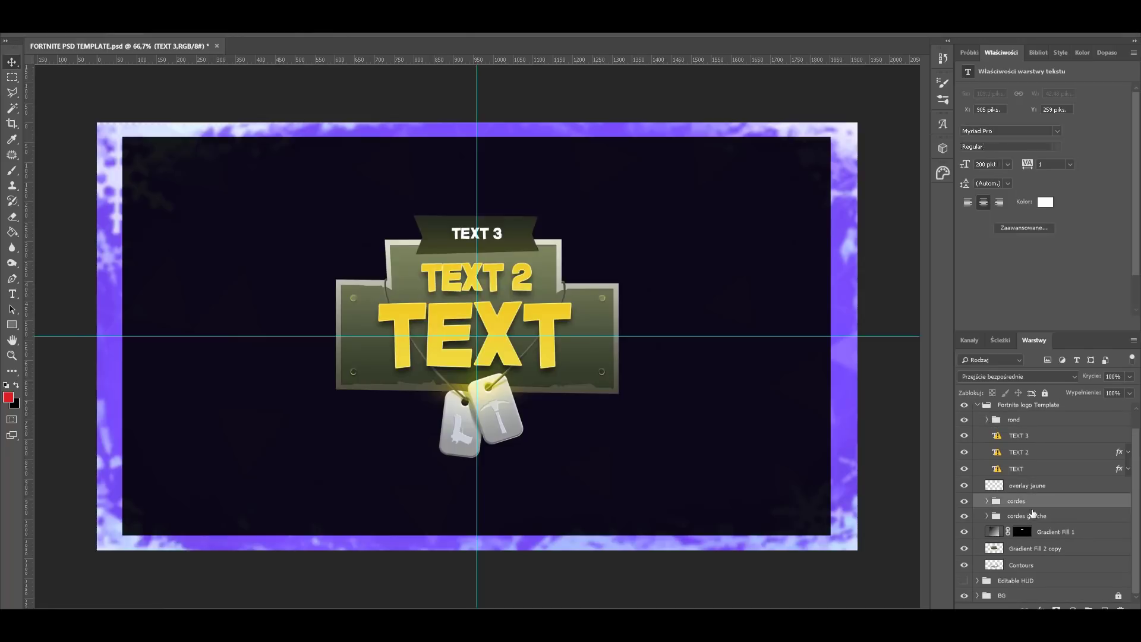
{"action": "left_click", "coordinate": [987, 516]}
{"action": "scroll", "coordinate": [993, 493], "scroll_direction": "up", "scroll_amount": 1}
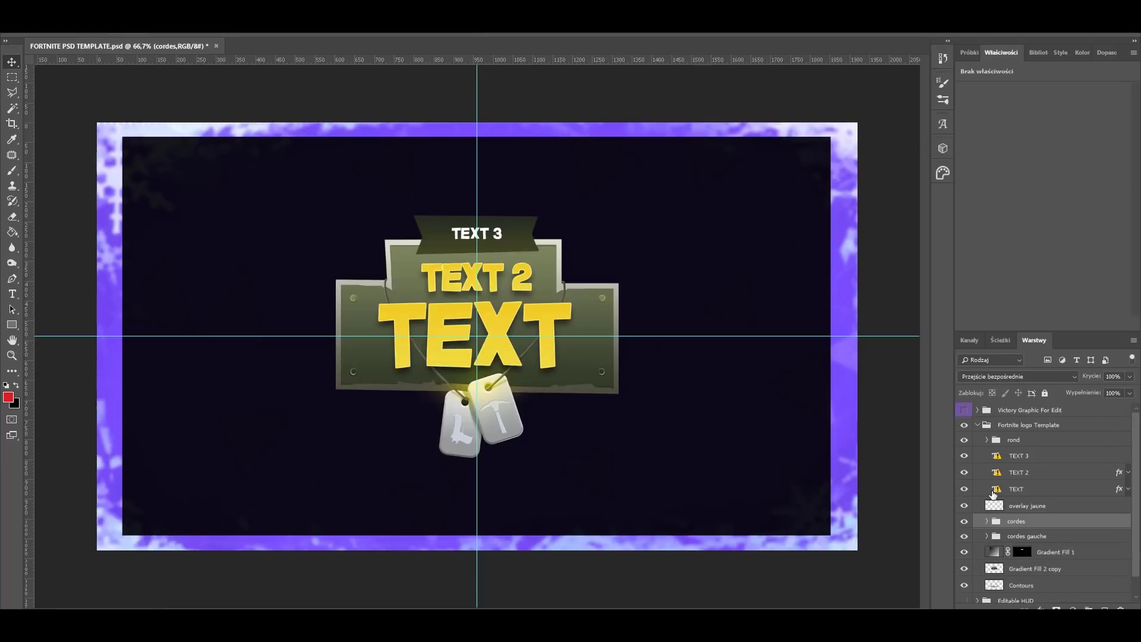
{"action": "left_click", "coordinate": [980, 427]}
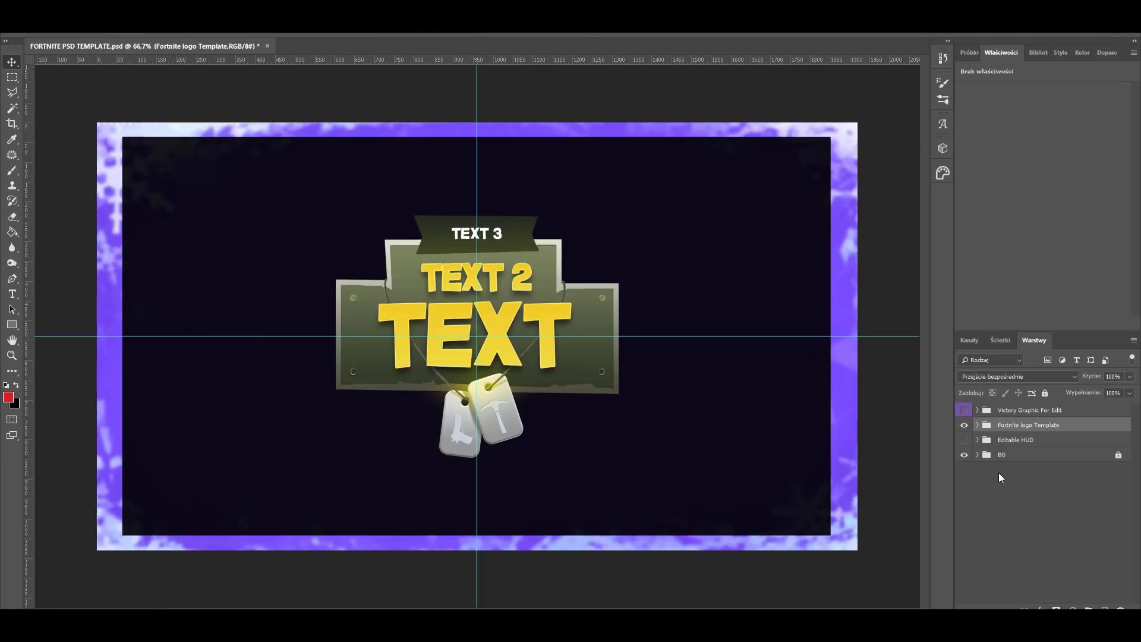
{"action": "left_click", "coordinate": [964, 425]}
Show the Editable HUD with only the green 100 | 100 health bar and expand LIFE
{"action": "left_click", "coordinate": [978, 440]}
{"action": "left_click", "coordinate": [964, 440]}
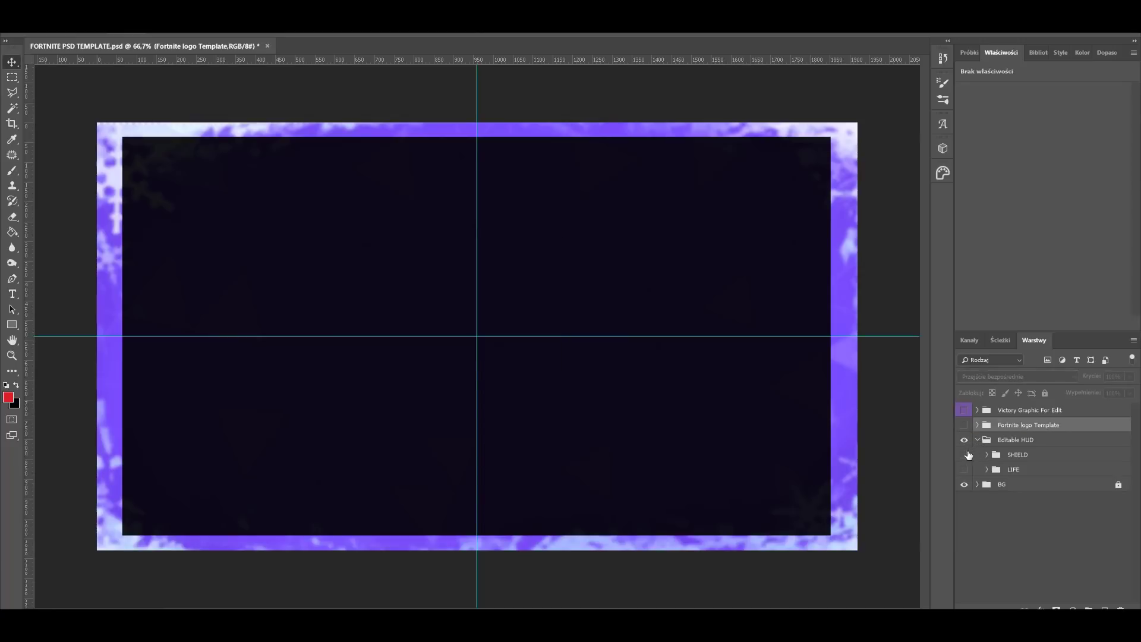
{"action": "left_click", "coordinate": [966, 455]}
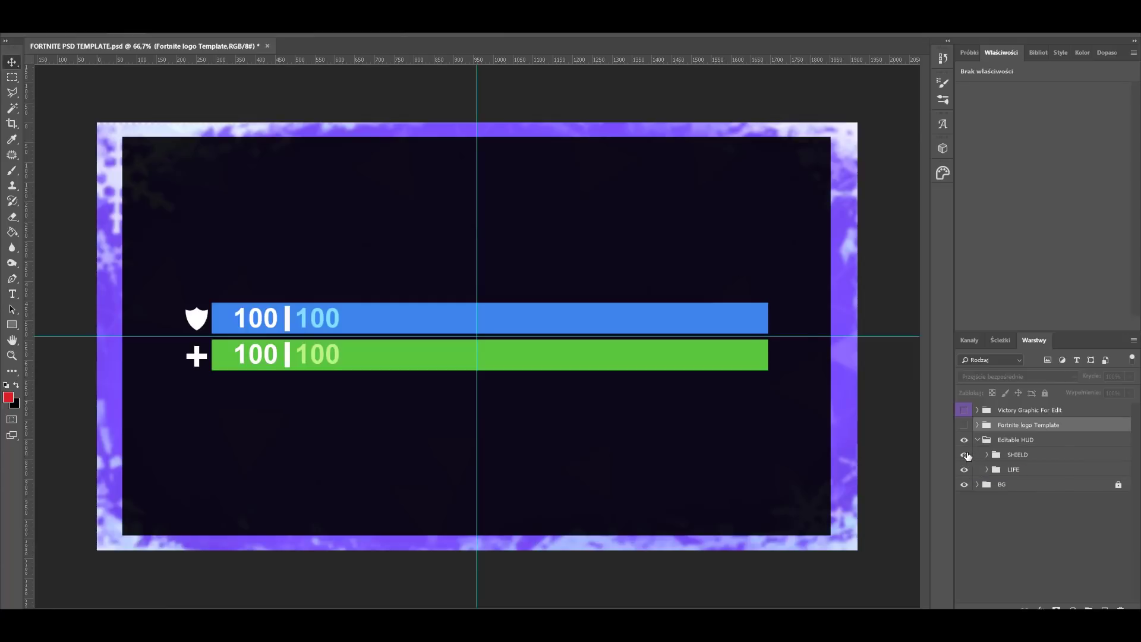
{"action": "left_click", "coordinate": [964, 469]}
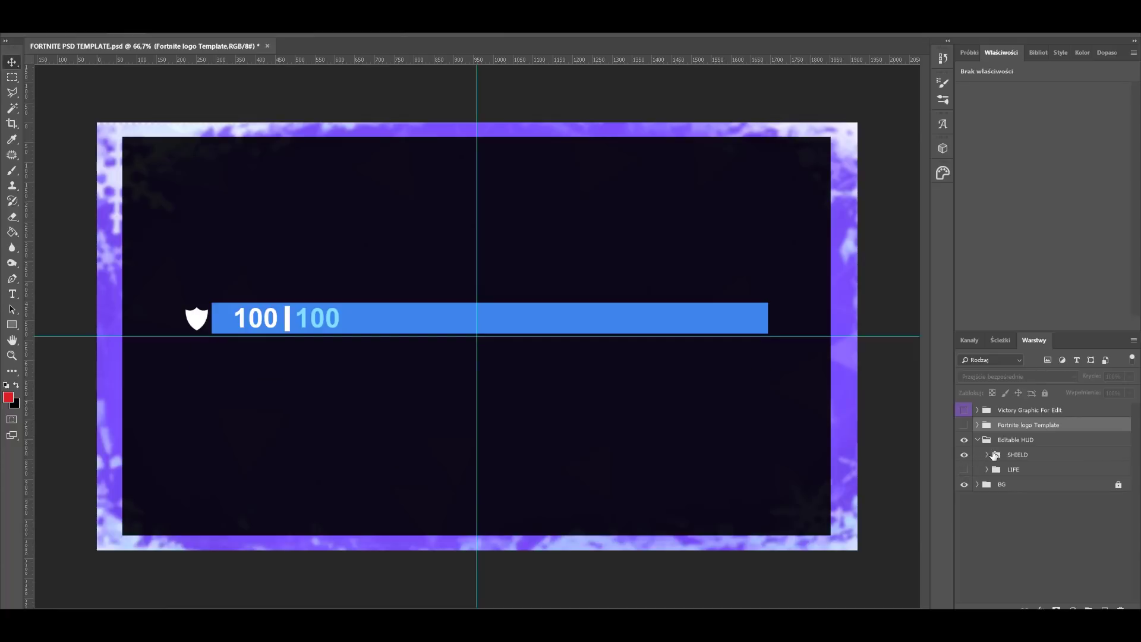
{"action": "left_click", "coordinate": [964, 469]}
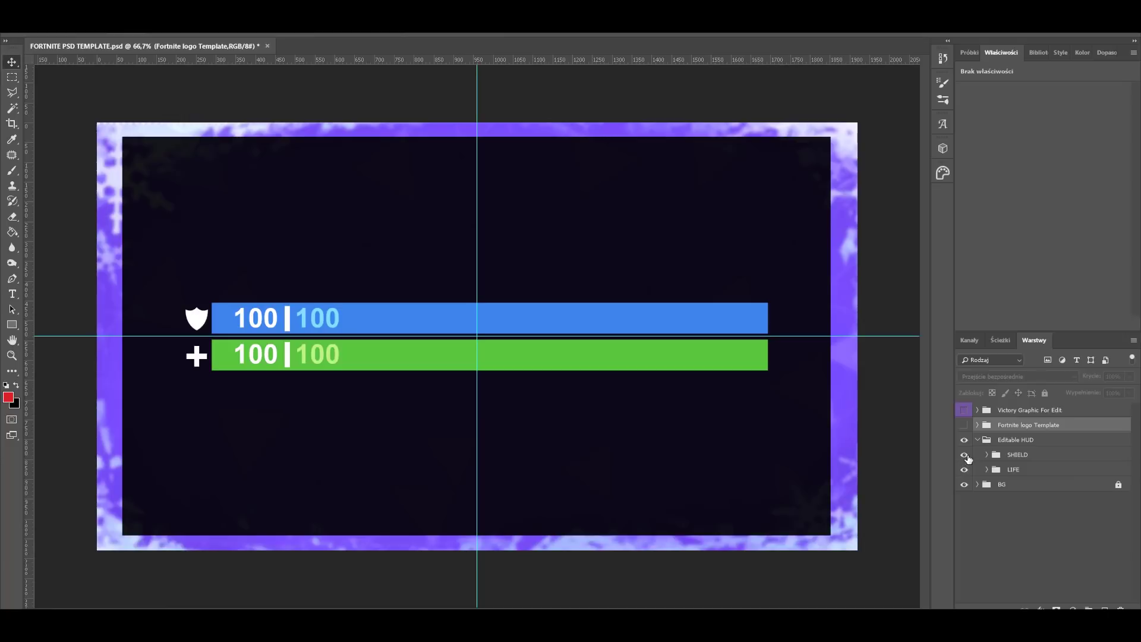
{"action": "left_click", "coordinate": [988, 474]}
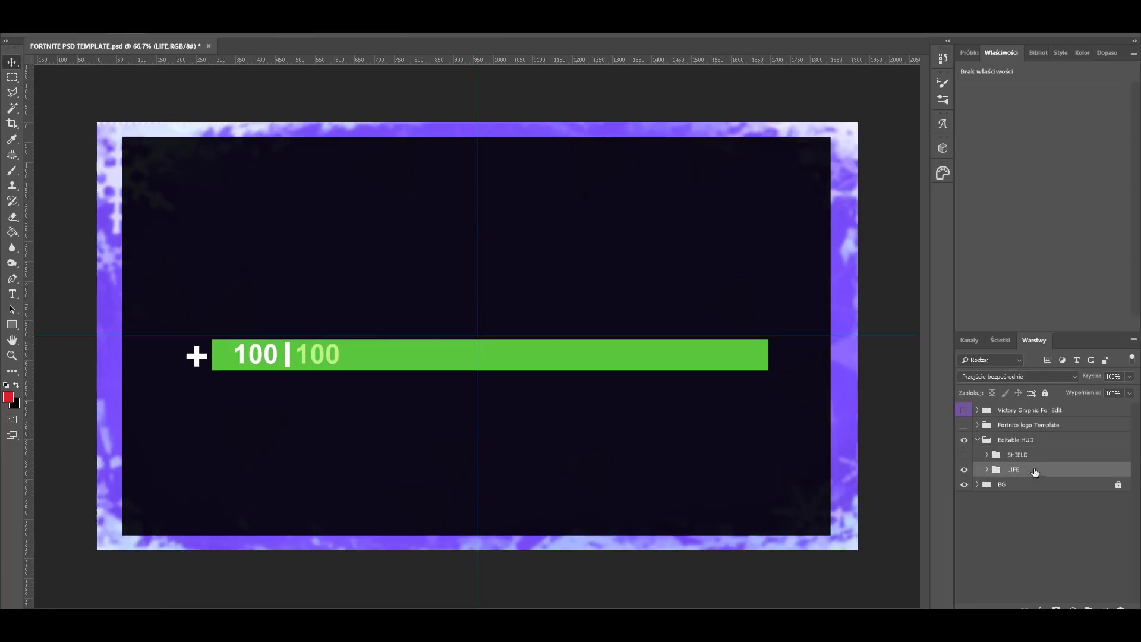
{"action": "left_click", "coordinate": [987, 471]}
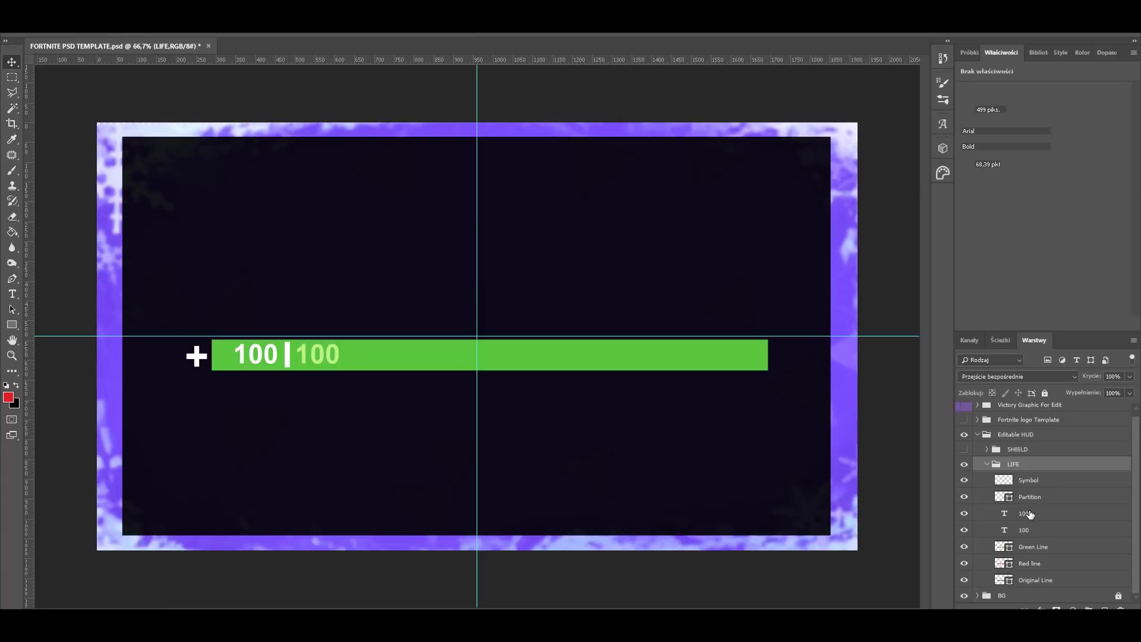
Change the current health number to 1 so the bar reads 1 | 100
{"action": "double_click", "coordinate": [1004, 514]}
{"action": "left_click", "coordinate": [325, 360]}
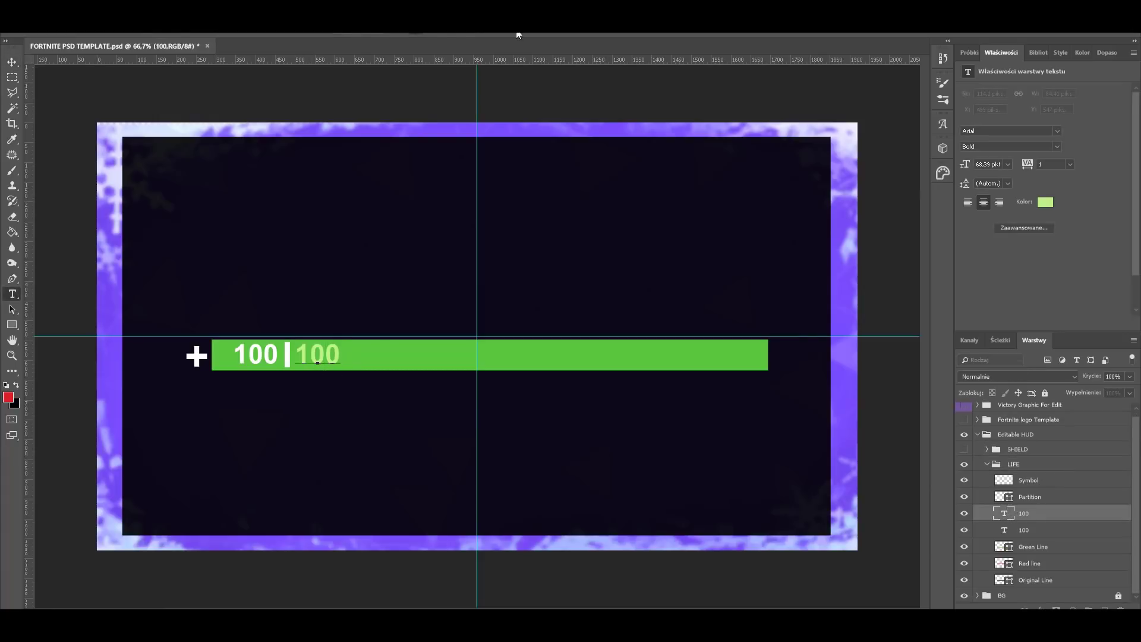
{"action": "left_click", "coordinate": [1008, 529]}
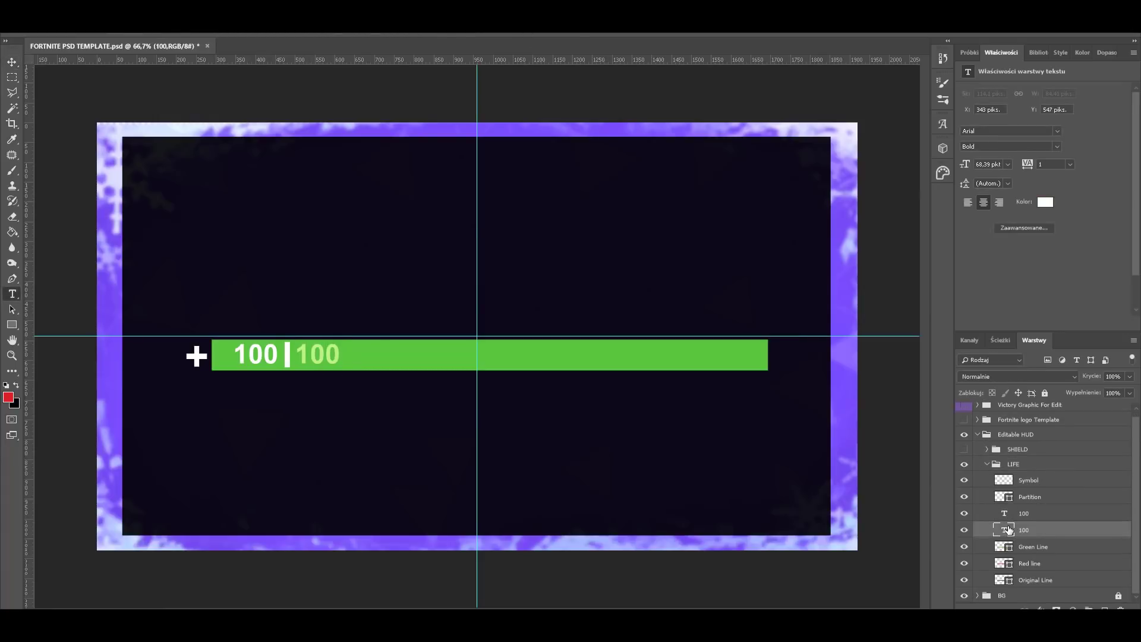
{"action": "double_click", "coordinate": [1008, 529]}
{"action": "left_click_drag", "start_coordinate": [278, 357], "coordinate": [255, 355]}
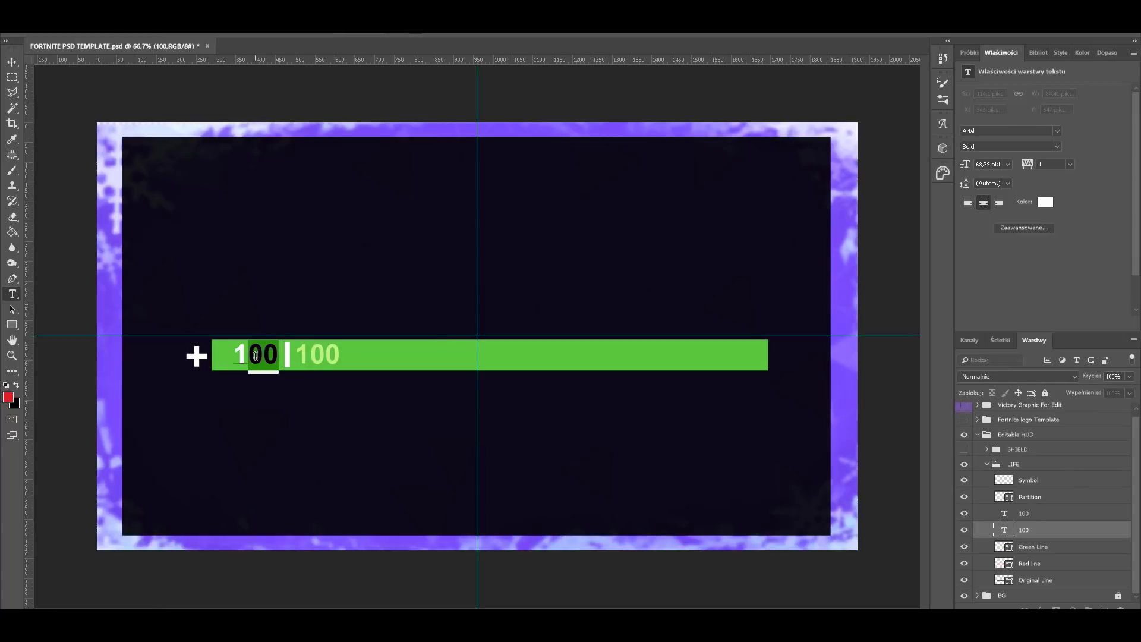
{"action": "key", "text": "BackSpace"}
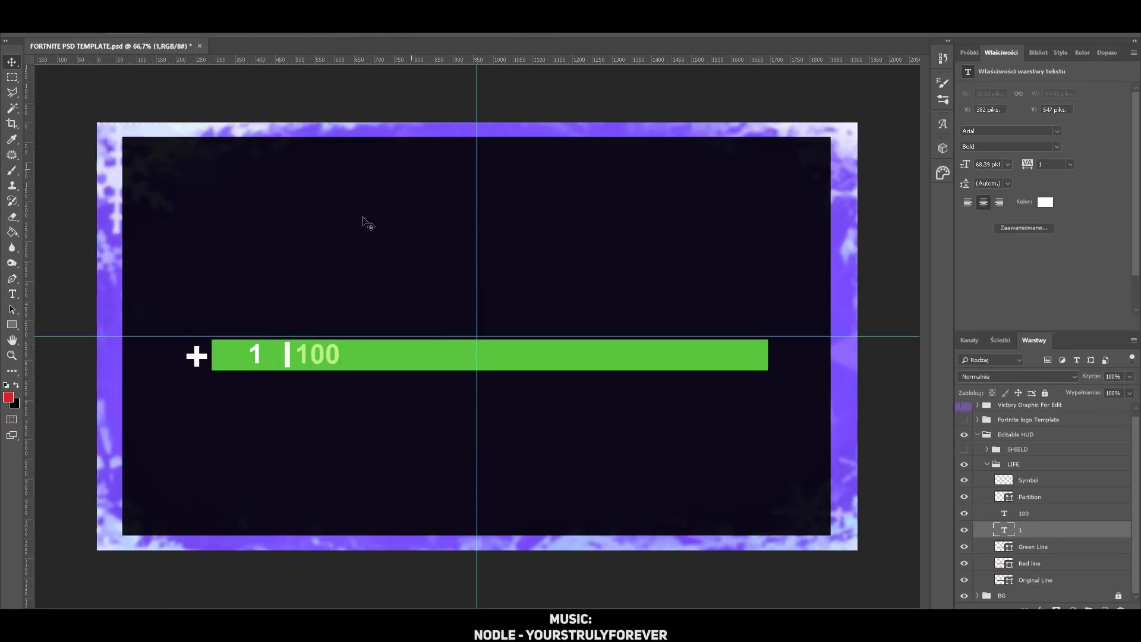
{"action": "key", "text": "ctrl+Return"}
Move the 1 up to the divider, then shift the health numbers and divider left beside the plus
{"action": "key", "text": "v"}
{"action": "left_click_drag", "start_coordinate": [260, 362], "coordinate": [279, 362]}
{"action": "left_click", "coordinate": [1038, 504], "text": "shift"}
{"action": "left_click_drag", "start_coordinate": [319, 359], "coordinate": [266, 357]}
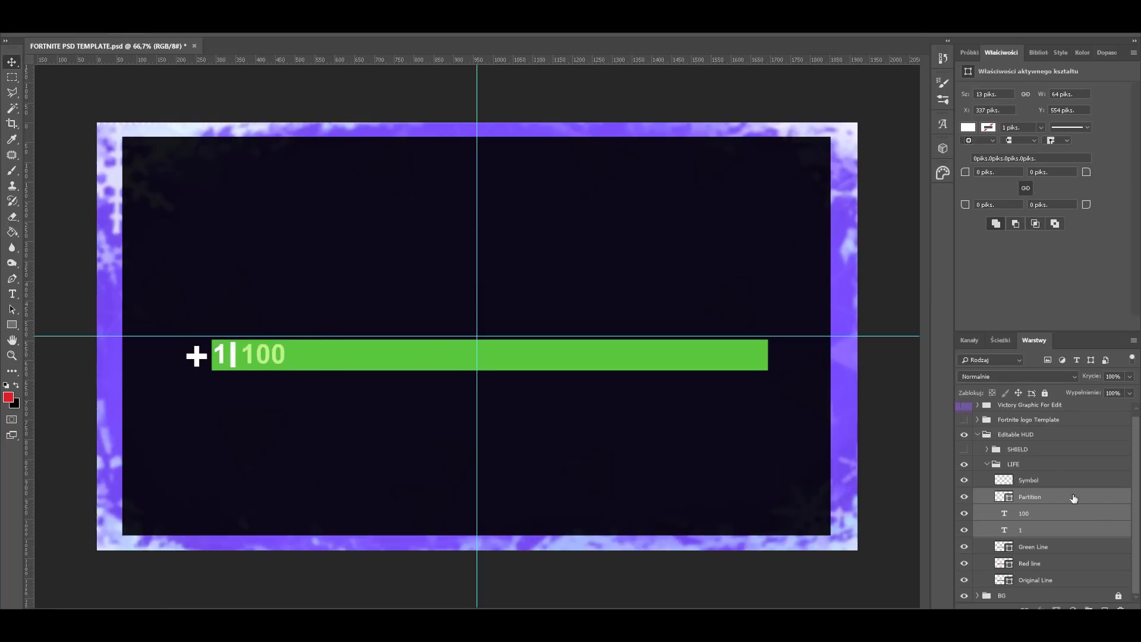
Shrink the Green Line layer to a thin sliver at the left end of the red bar
{"action": "left_click", "coordinate": [1052, 546]}
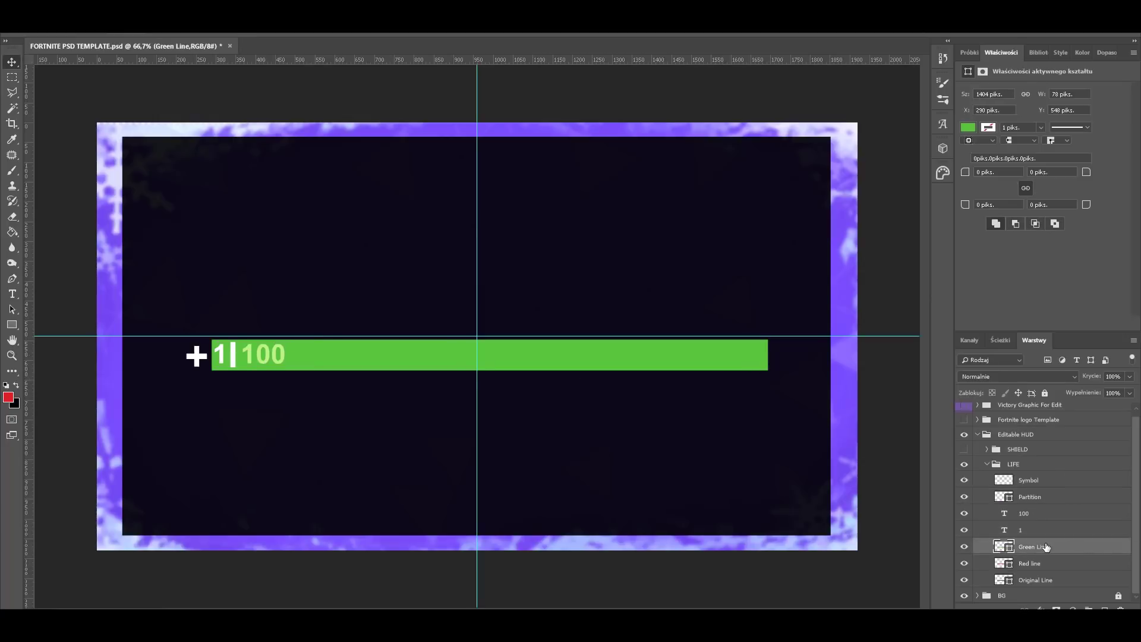
{"action": "double_click", "coordinate": [1063, 546]}
{"action": "key", "text": "Return"}
{"action": "key", "text": "ctrl+t"}
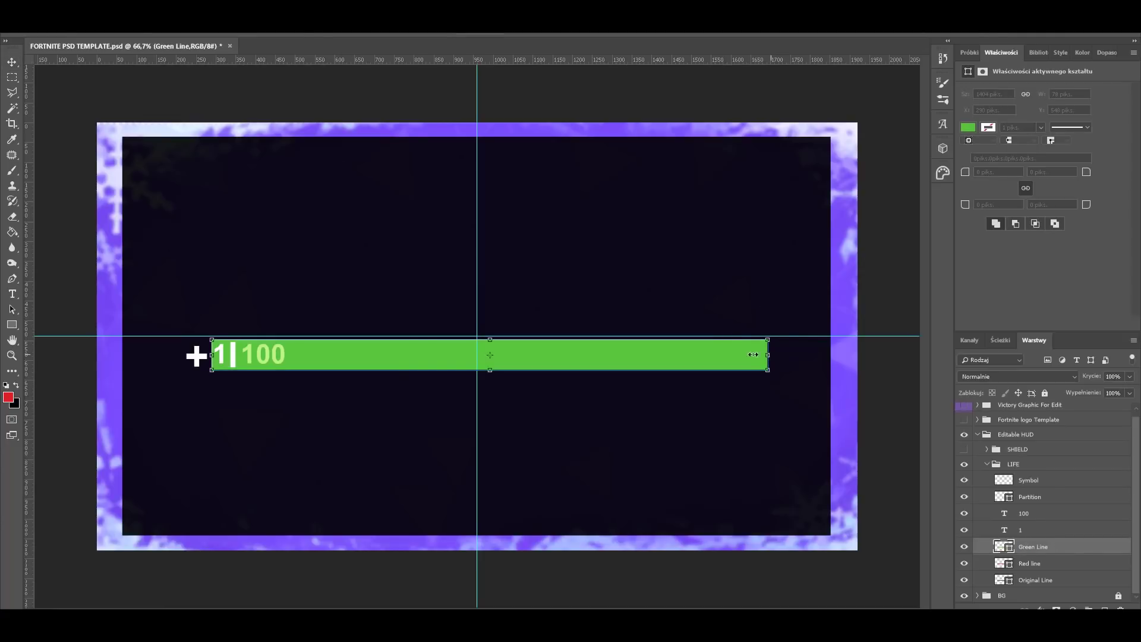
{"action": "left_click_drag", "start_coordinate": [753, 355], "coordinate": [230, 354]}
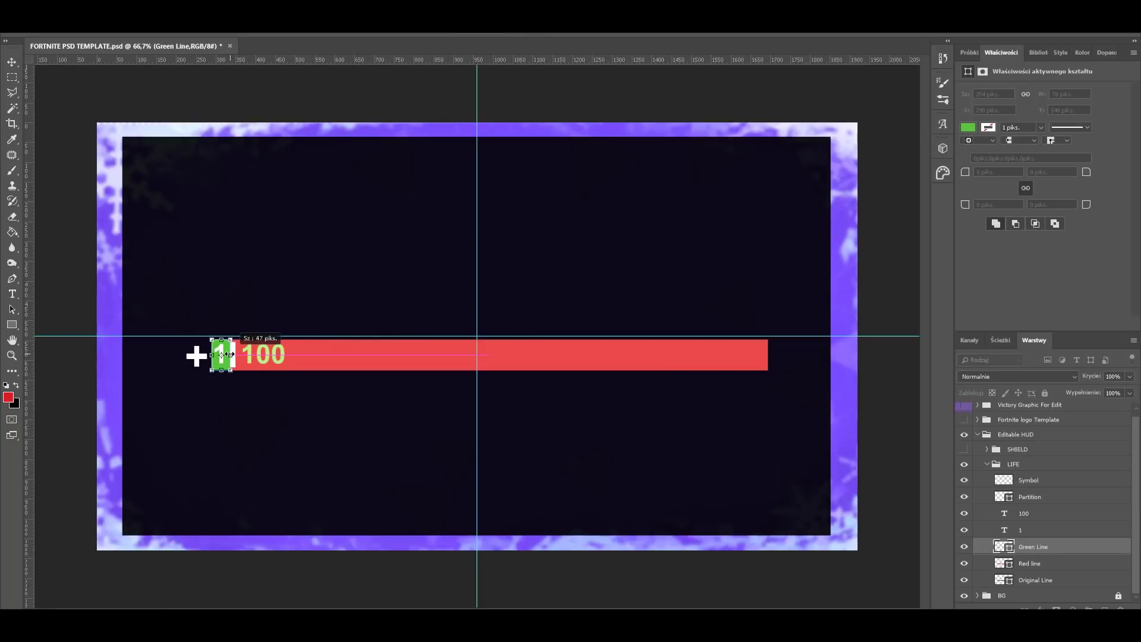
{"action": "left_click_drag", "start_coordinate": [230, 354], "coordinate": [231, 352]}
{"action": "key", "text": "Return"}
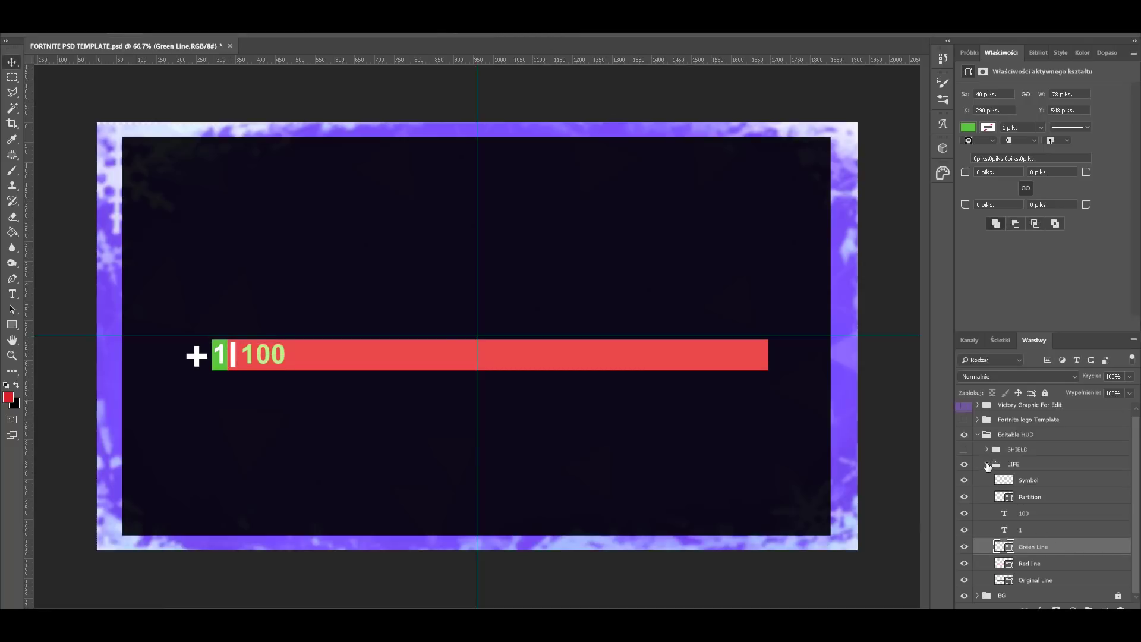
Tilt the whole LIFE group slightly counter-clockwise and move it to the top-left
{"action": "left_click", "coordinate": [988, 464]}
{"action": "key", "text": "ctrl+t"}
{"action": "mouse_move", "coordinate": [594, 338]}
{"action": "left_mouse_down"}
{"action": "mouse_move", "coordinate": [703, 357]}
{"action": "mouse_move", "coordinate": [691, 205]}
{"action": "mouse_move", "coordinate": [894, 199]}
{"action": "left_mouse_up"}
{"action": "left_click_drag", "start_coordinate": [721, 208], "coordinate": [668, 209]}
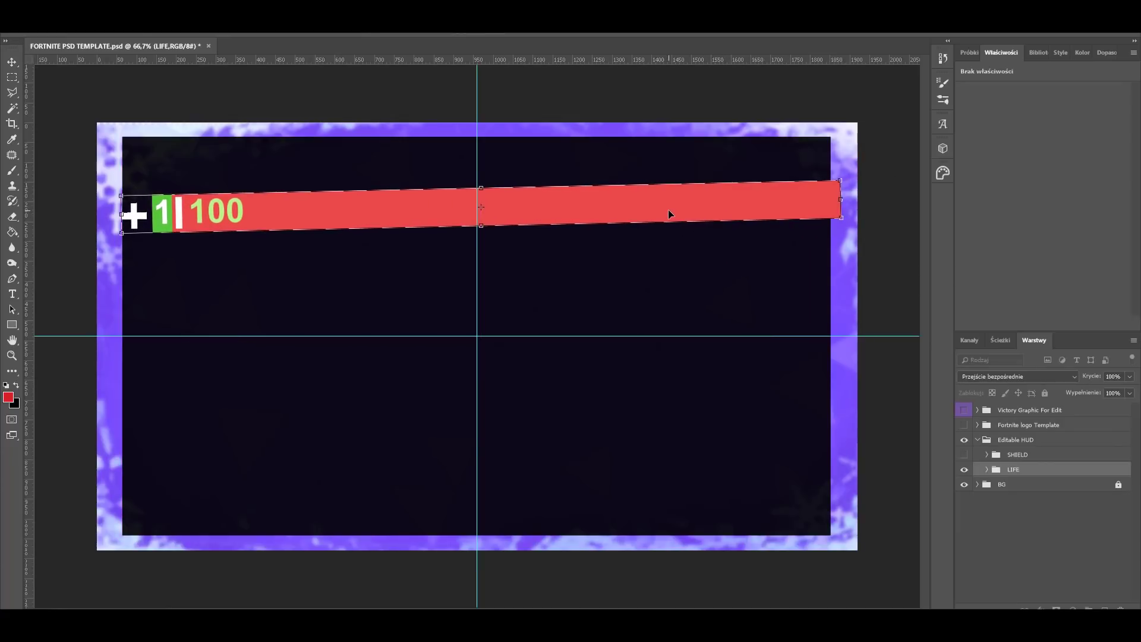
{"action": "key", "text": "Return"}
Hide the LIFE group, show the SHIELD group, and change its current shield number to 1
{"action": "left_click", "coordinate": [964, 469]}
{"action": "left_click", "coordinate": [964, 454]}
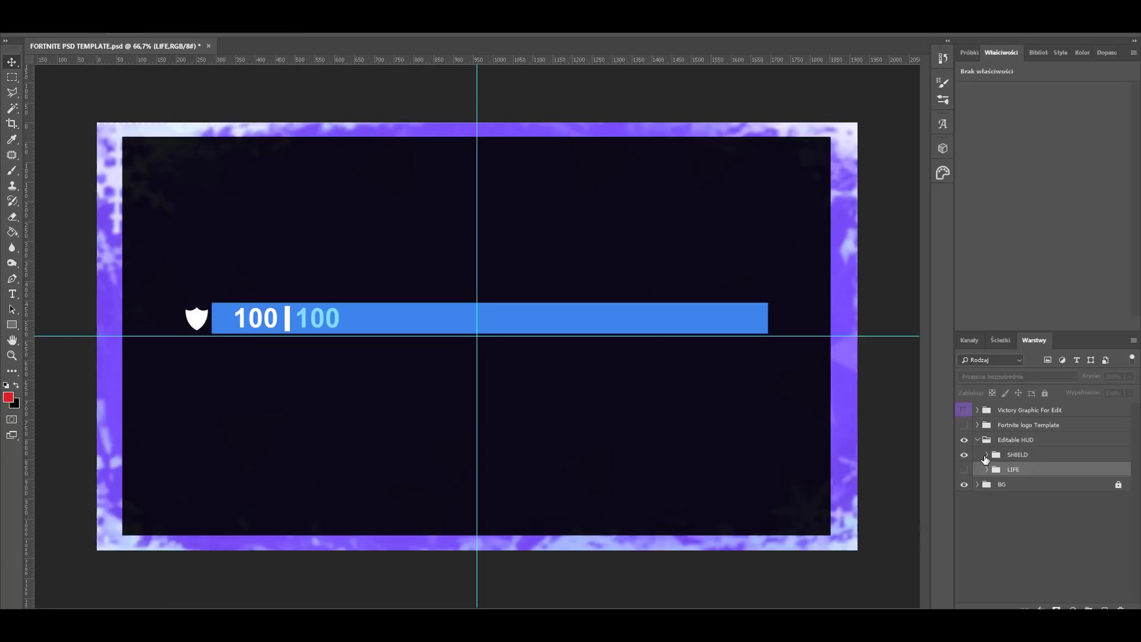
{"action": "left_click", "coordinate": [1036, 473]}
{"action": "left_click", "coordinate": [1034, 504]}
{"action": "left_click", "coordinate": [1005, 521]}
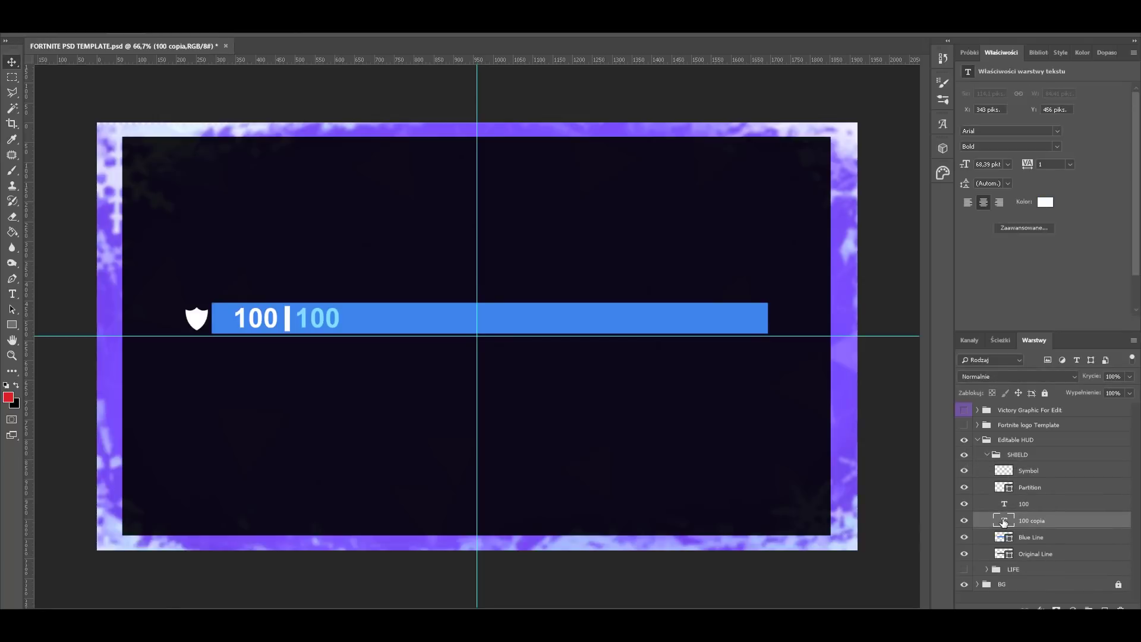
{"action": "double_click", "coordinate": [1005, 521]}
{"action": "left_click", "coordinate": [281, 318]}
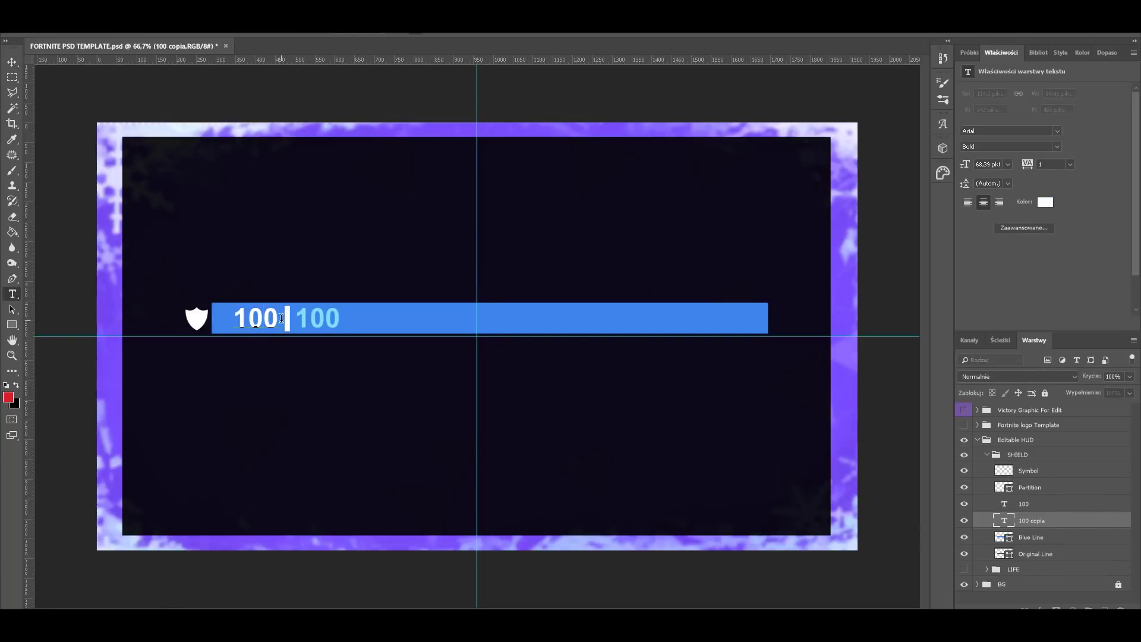
{"action": "key", "text": "BackSpace"}
{"action": "key", "text": "BackSpace"}
{"action": "type", "text": "1"}
{"action": "key", "text": "BackSpace"}
Move the 1 up to the divider, then shift the shield numbers and divider left beside the shield icon
{"action": "left_click", "coordinate": [12, 62]}
{"action": "left_click_drag", "start_coordinate": [258, 317], "coordinate": [280, 316]}
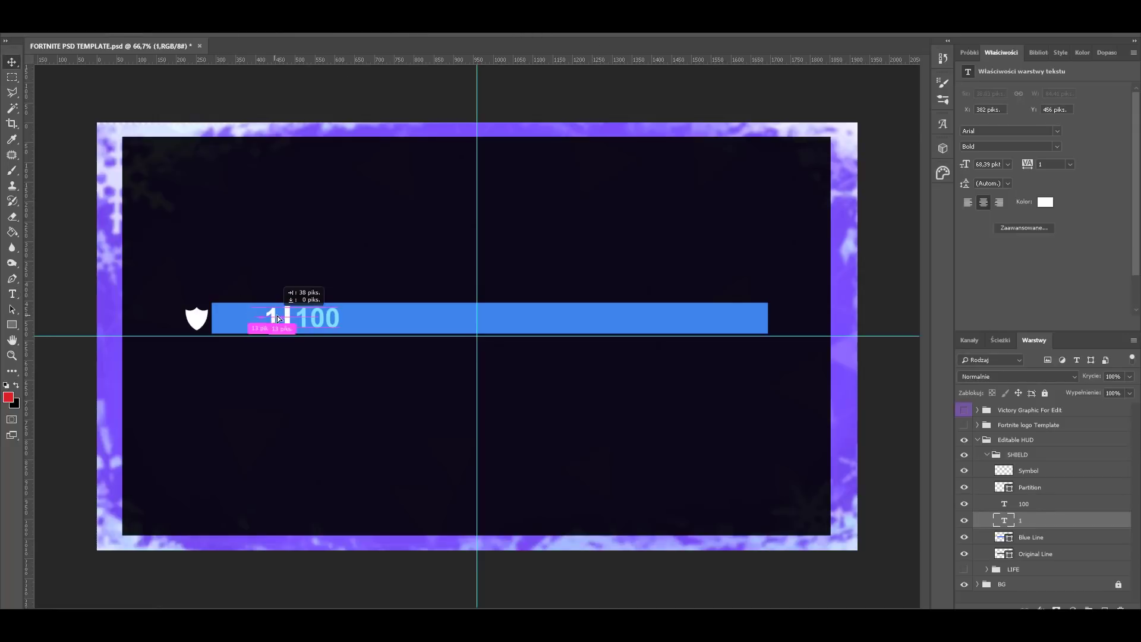
{"action": "left_click", "coordinate": [1030, 488], "text": "shift"}
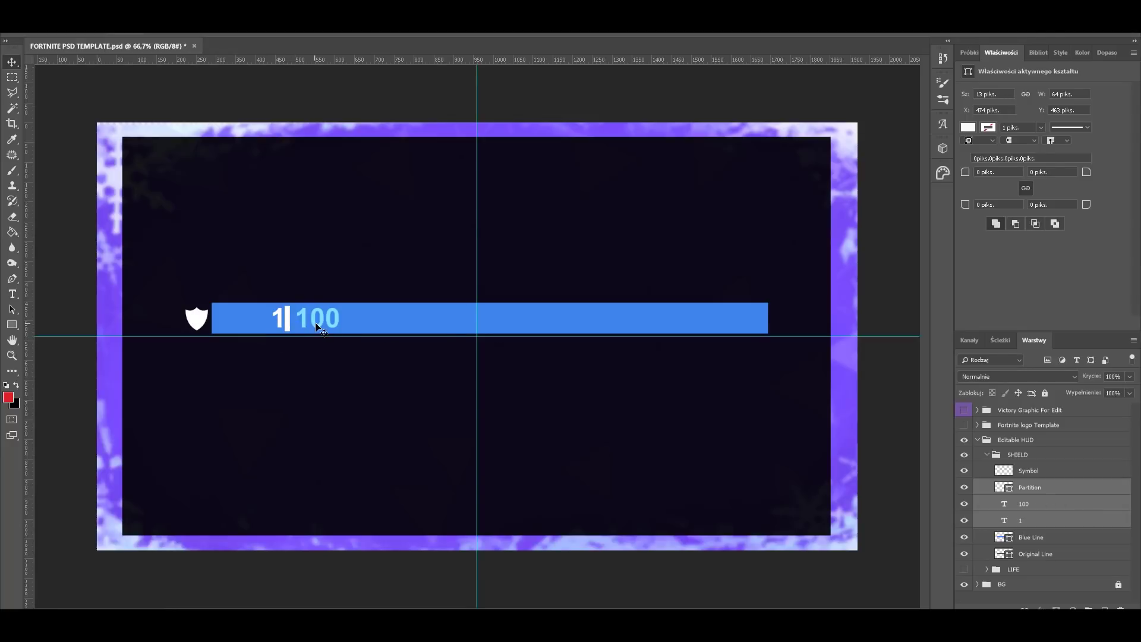
{"action": "left_click_drag", "start_coordinate": [298, 326], "coordinate": [241, 326]}
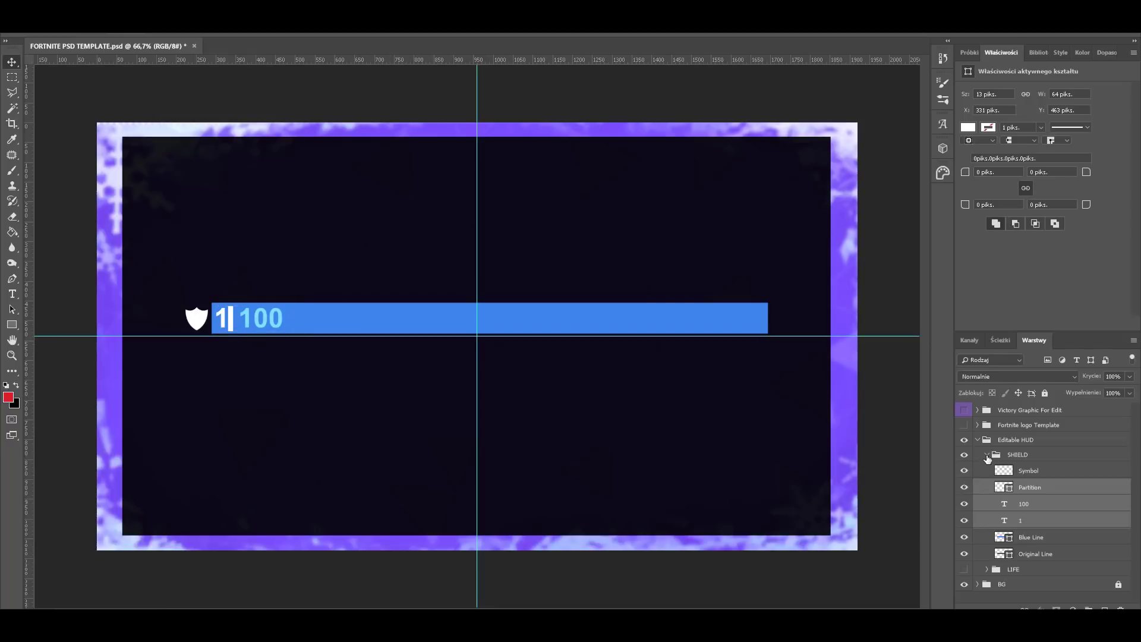
Shrink the Blue Line layer to a thin sliver over the grey track
{"action": "left_click", "coordinate": [987, 456]}
{"action": "left_click", "coordinate": [1058, 538]}
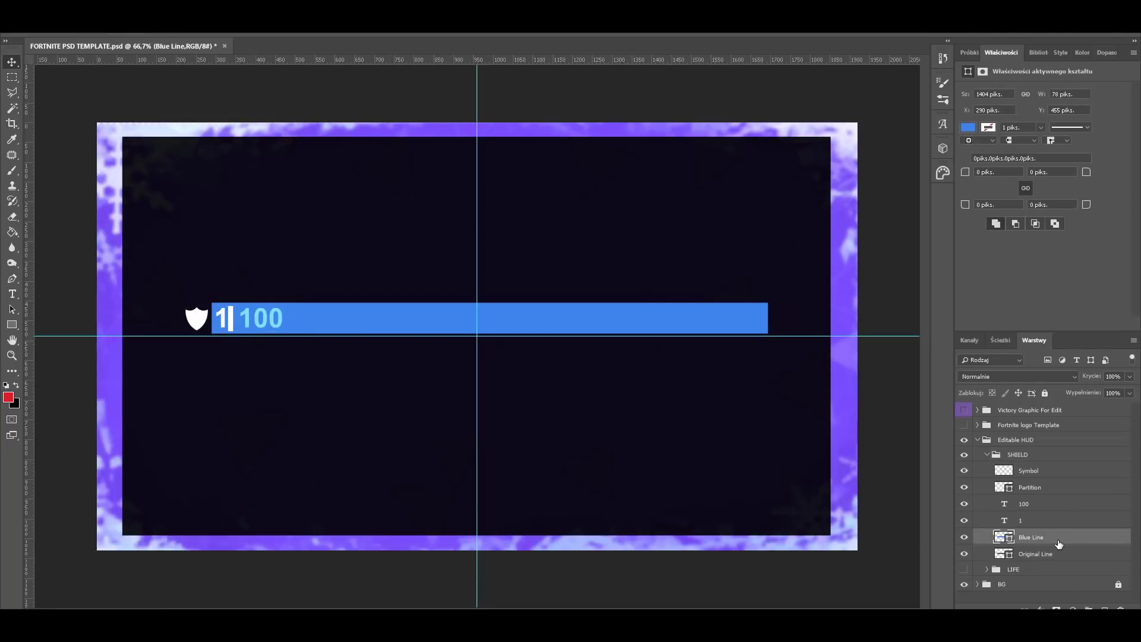
{"action": "key", "text": "ctrl+t"}
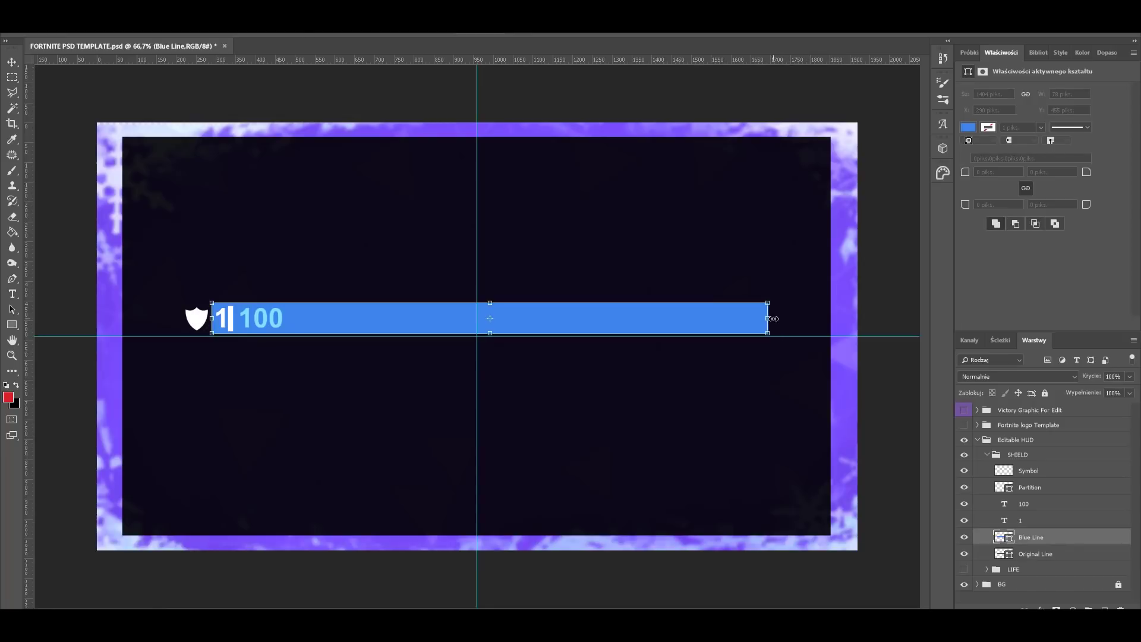
{"action": "left_click_drag", "start_coordinate": [768, 318], "coordinate": [224, 328]}
{"action": "key", "text": "Return"}
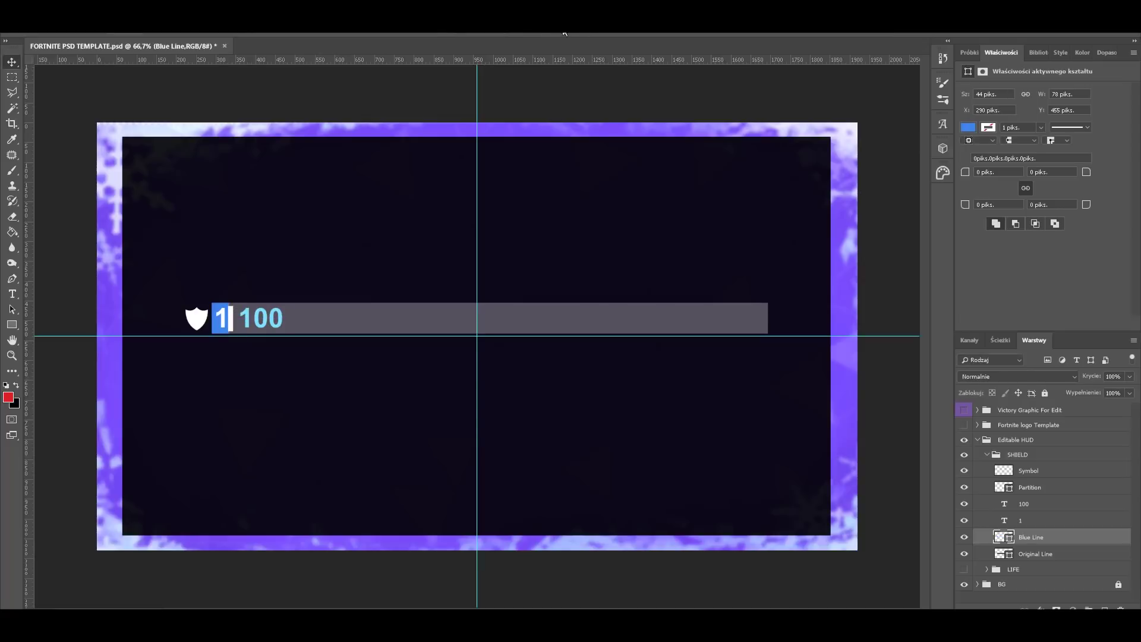
Tilt the SHIELD group slightly counter-clockwise and move it up to the top-left
{"action": "left_click", "coordinate": [988, 455]}
{"action": "key", "text": "ctrl+t"}
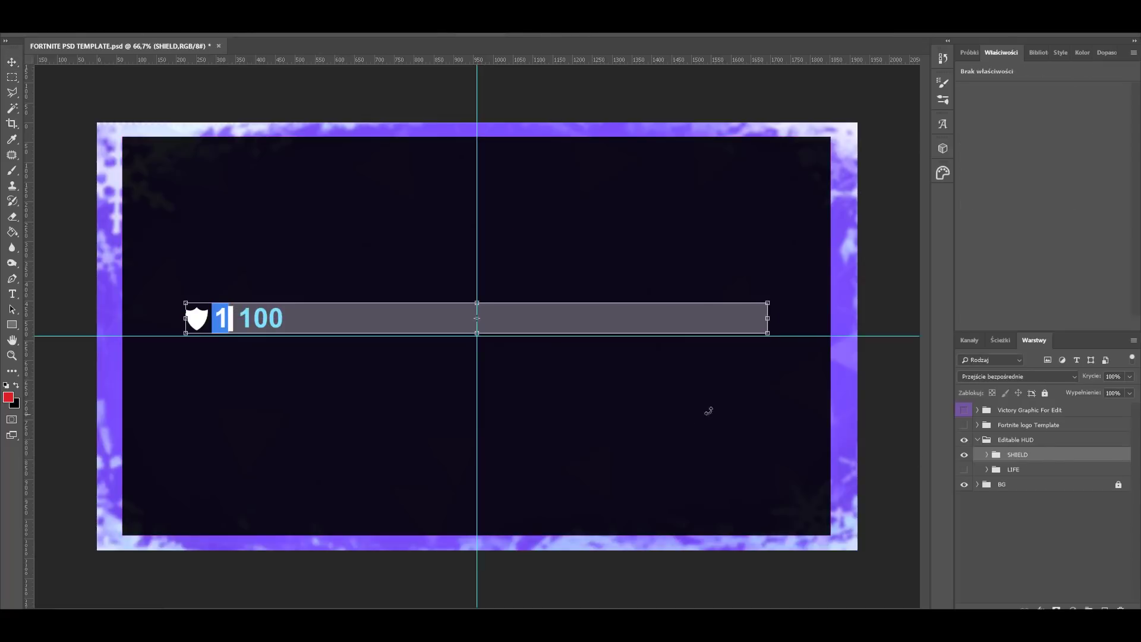
{"action": "left_click_drag", "start_coordinate": [706, 408], "coordinate": [733, 327]}
{"action": "left_click_drag", "start_coordinate": [542, 321], "coordinate": [542, 218]}
{"action": "left_click_drag", "start_coordinate": [592, 142], "coordinate": [637, 157]}
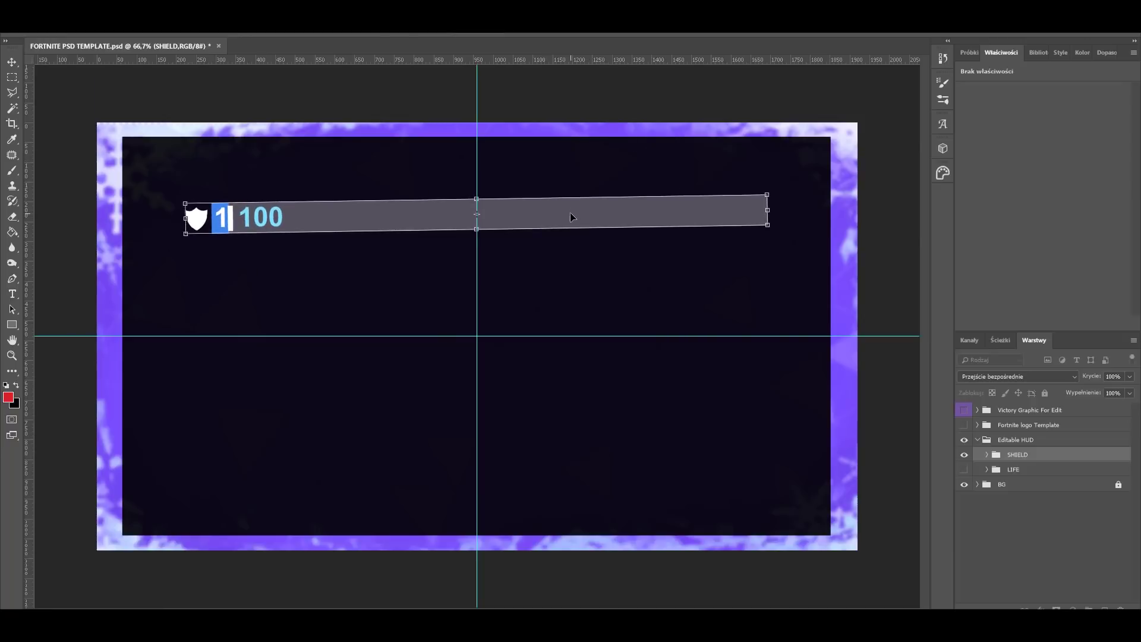
{"action": "left_click_drag", "start_coordinate": [572, 217], "coordinate": [572, 196]}
{"action": "key", "text": "Return"}
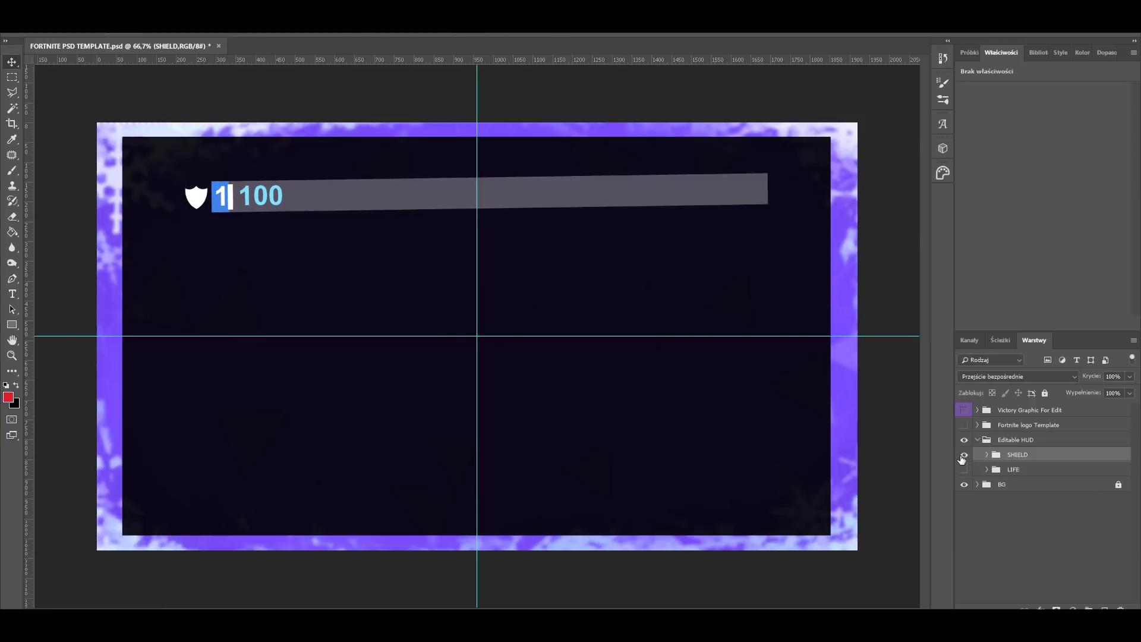
Show the LIFE group again, scale it down and line it up beneath the shield bar
{"action": "left_click", "coordinate": [964, 455]}
{"action": "left_click", "coordinate": [1018, 470]}
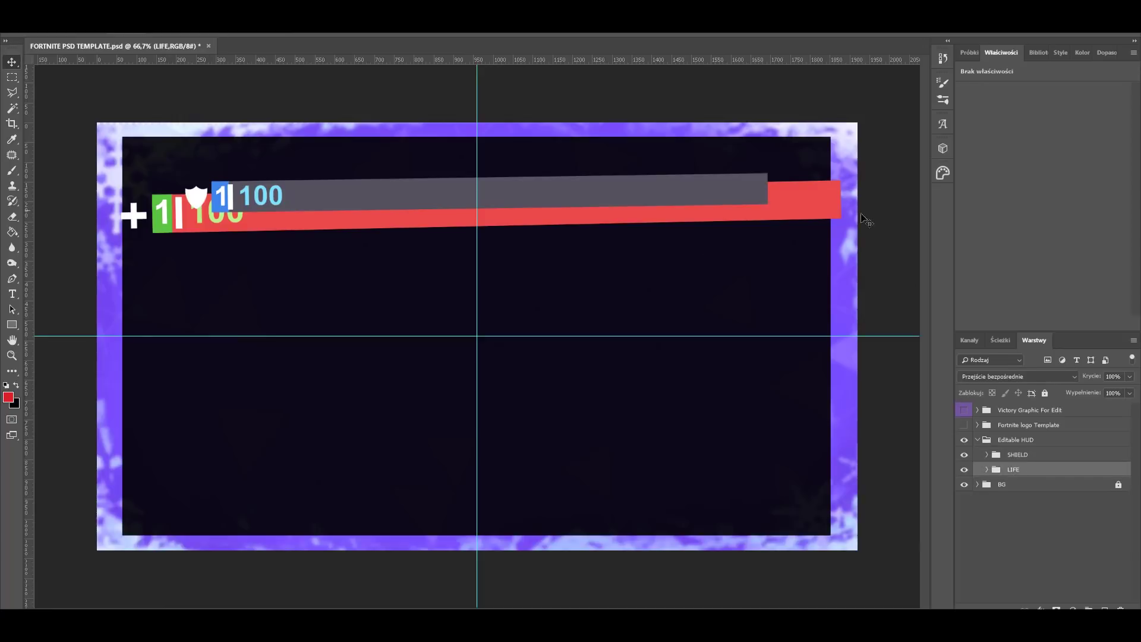
{"action": "left_click_drag", "start_coordinate": [696, 227], "coordinate": [697, 260]}
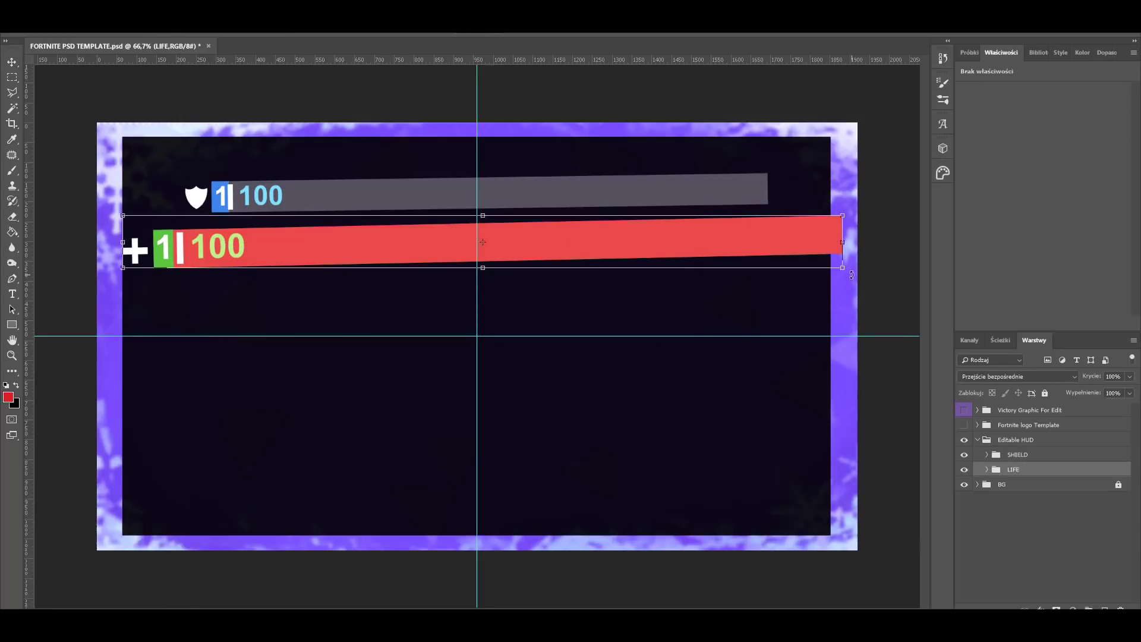
{"action": "key", "text": "ctrl+t"}
{"action": "left_click_drag", "start_coordinate": [842, 267], "coordinate": [688, 257]}
{"action": "left_click_drag", "start_coordinate": [565, 226], "coordinate": [637, 233]}
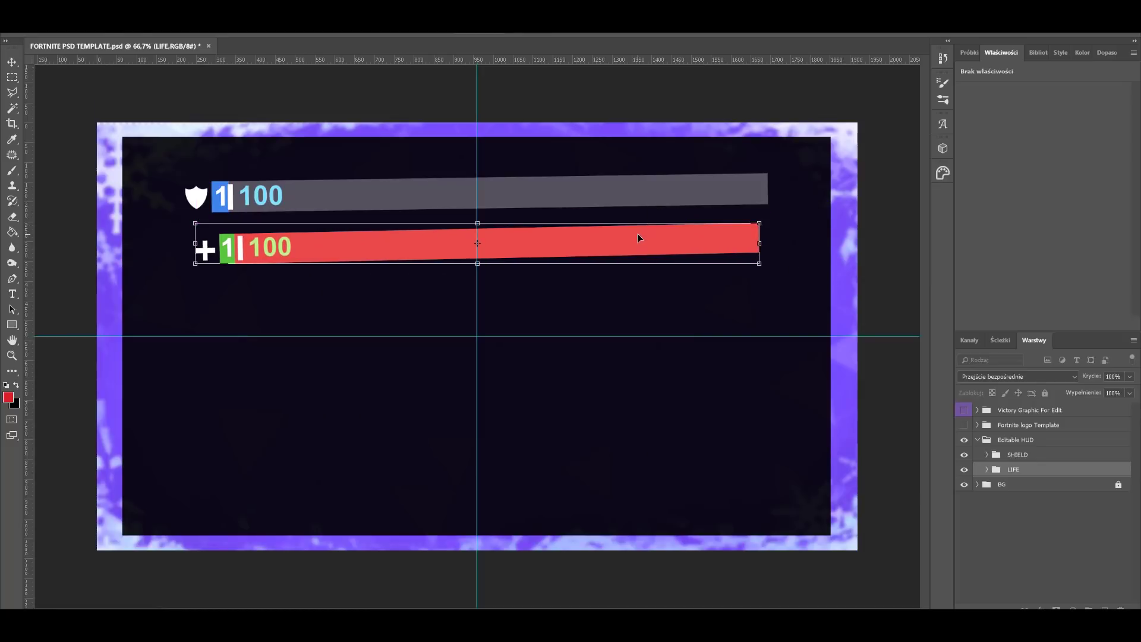
{"action": "key", "text": "Return"}
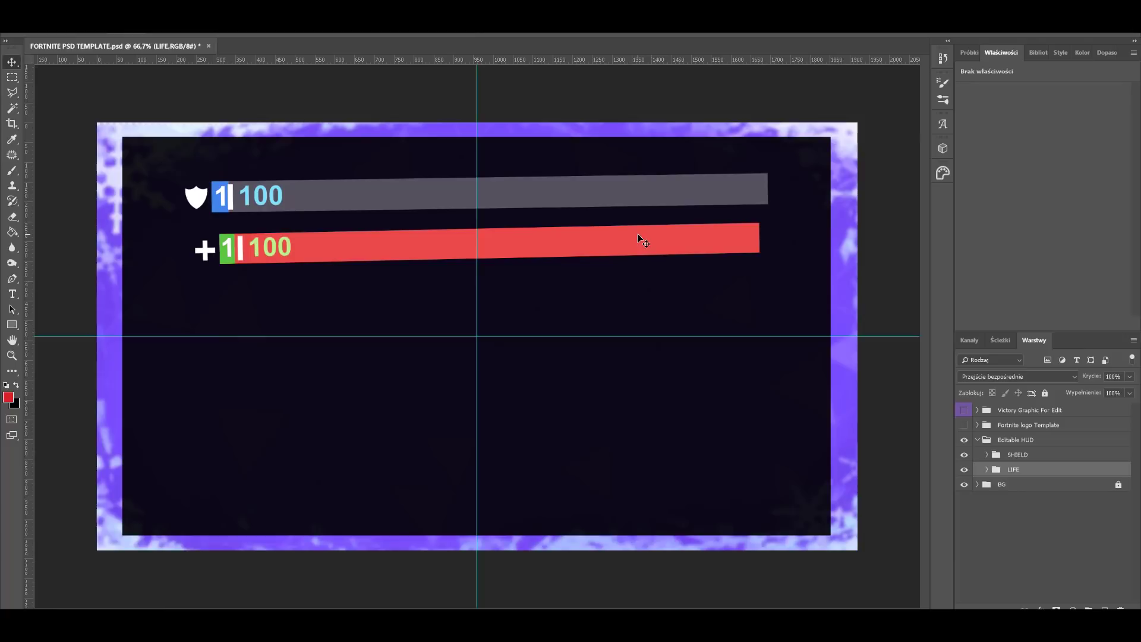